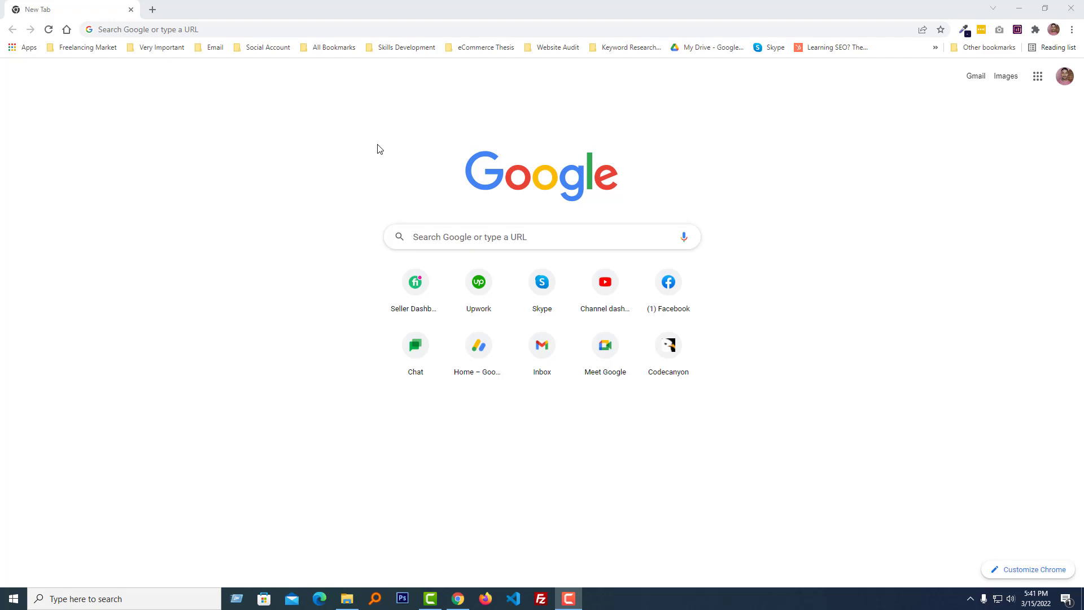
# Open the unsplash.com website.
pyautogui.click(383, 32)
pyautogui.write('unsplash.com')
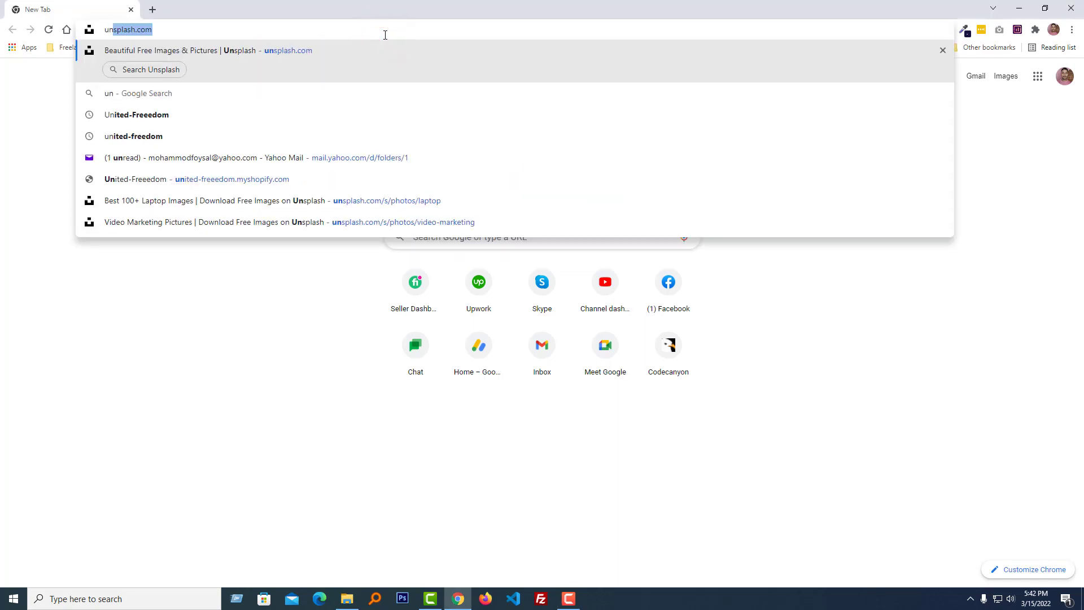
pyautogui.press('Return')
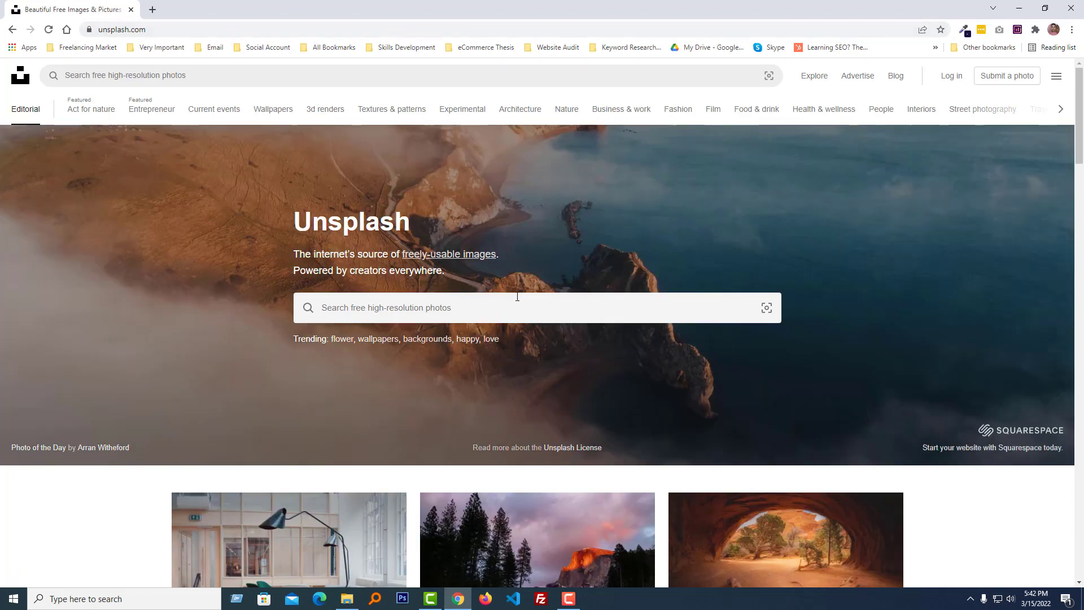
# Look through the free photos featured on the Unsplash home page.
pyautogui.scroll(-15, 299, 423)
pyautogui.scroll(-3, 519, 366)
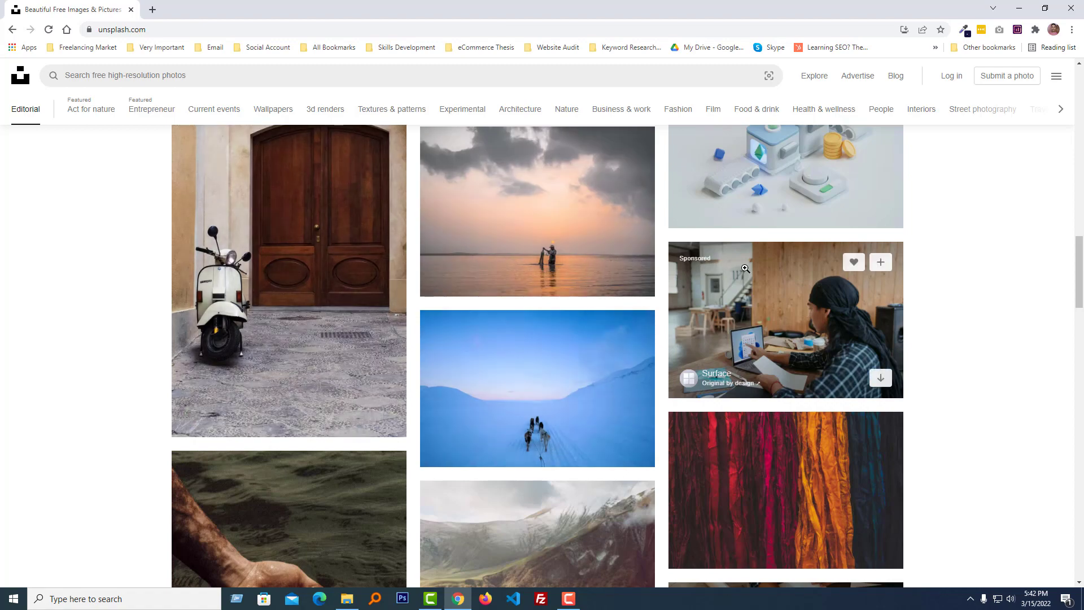
pyautogui.scroll(-3, 745, 243)
pyautogui.scroll(1, 745, 238)
pyautogui.scroll(-4, 603, 375)
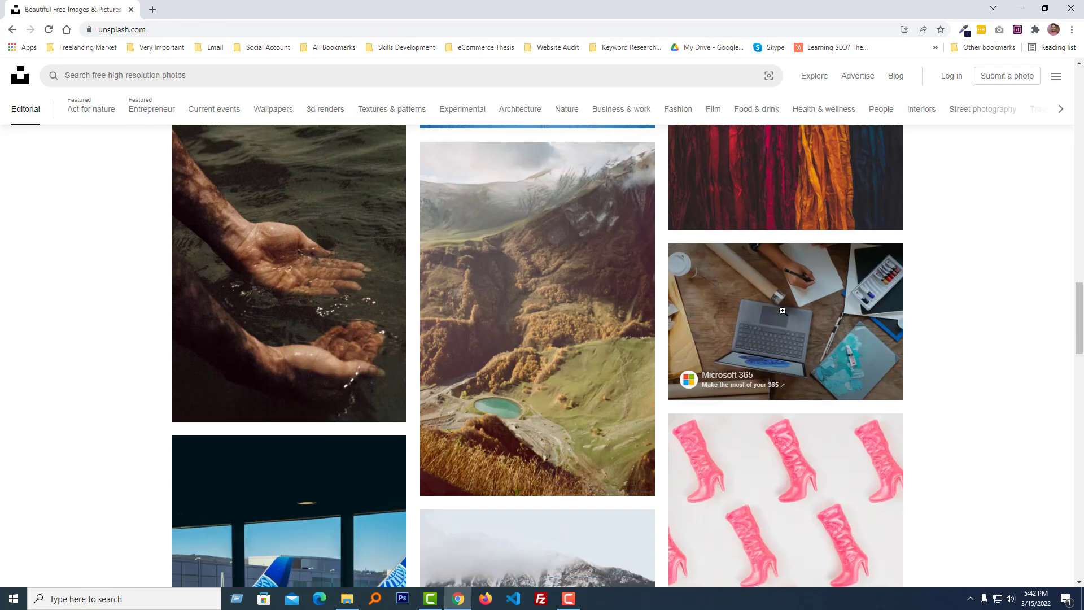
pyautogui.scroll(-5, 602, 375)
pyautogui.scroll(20, 308, 149)
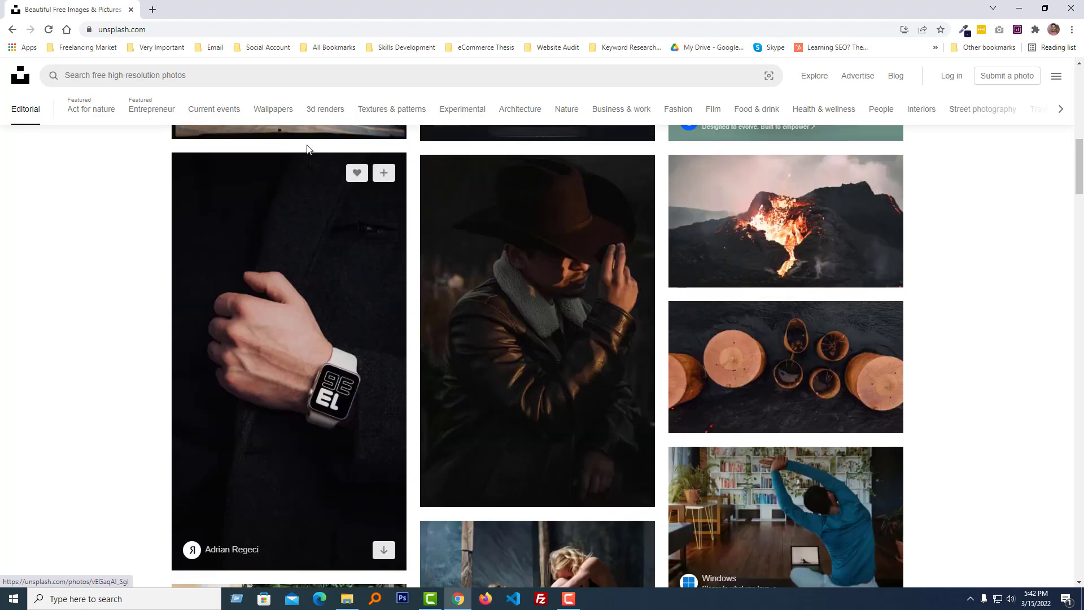
# Search Unsplash for "freelancing" photos.
pyautogui.click(295, 76)
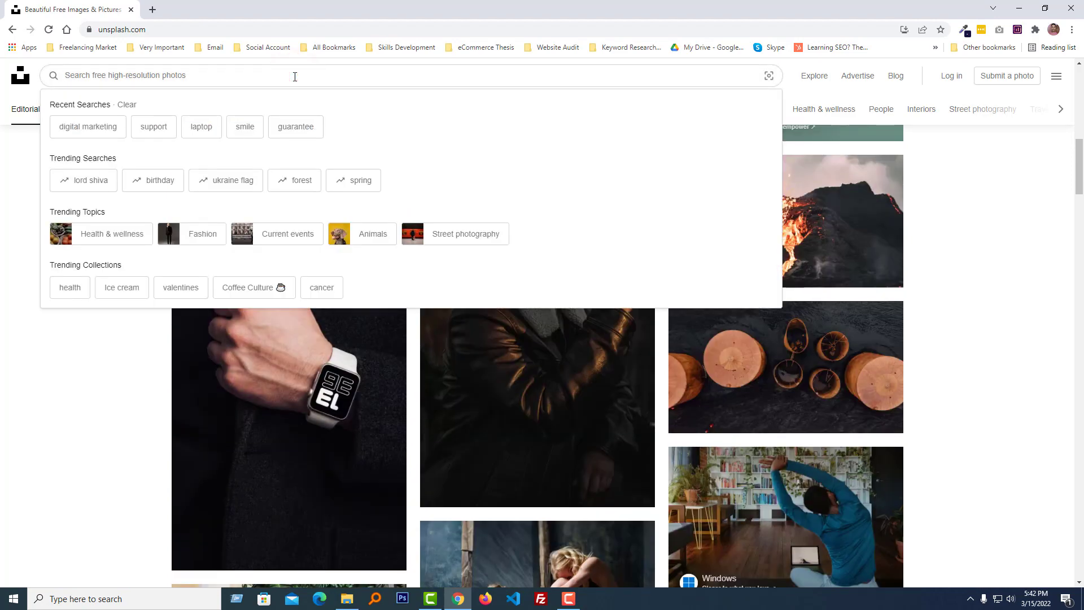
pyautogui.write('freelancing')
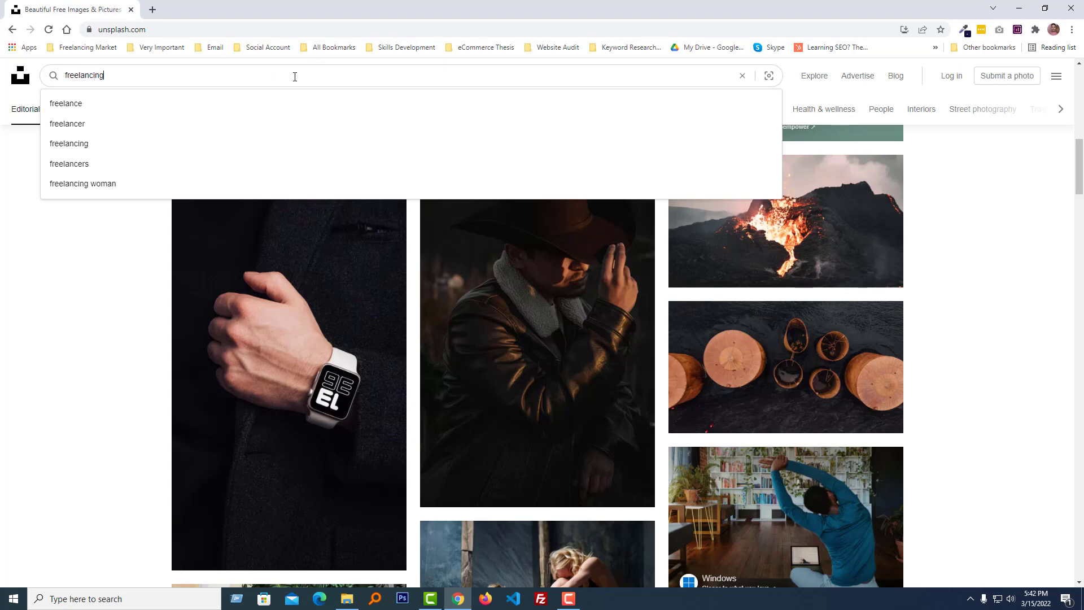
pyautogui.press('Return')
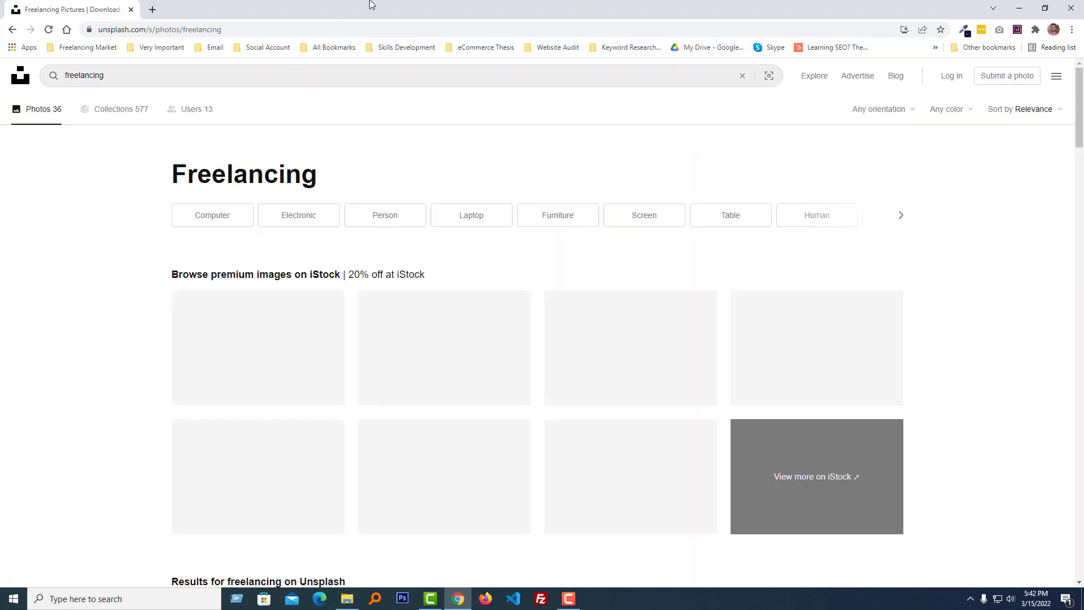
# Download the free photo of a man in headphones at a desk monitor from the freelancing results.
pyautogui.scroll(-8, 155, 305)
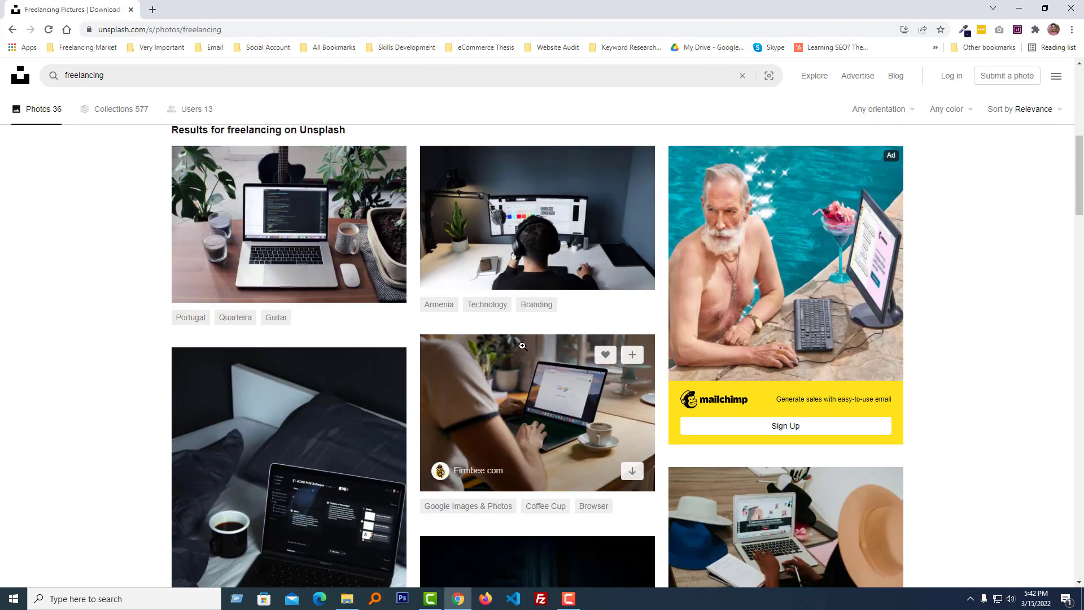
pyautogui.scroll(-2, 529, 362)
pyautogui.scroll(-1, 531, 367)
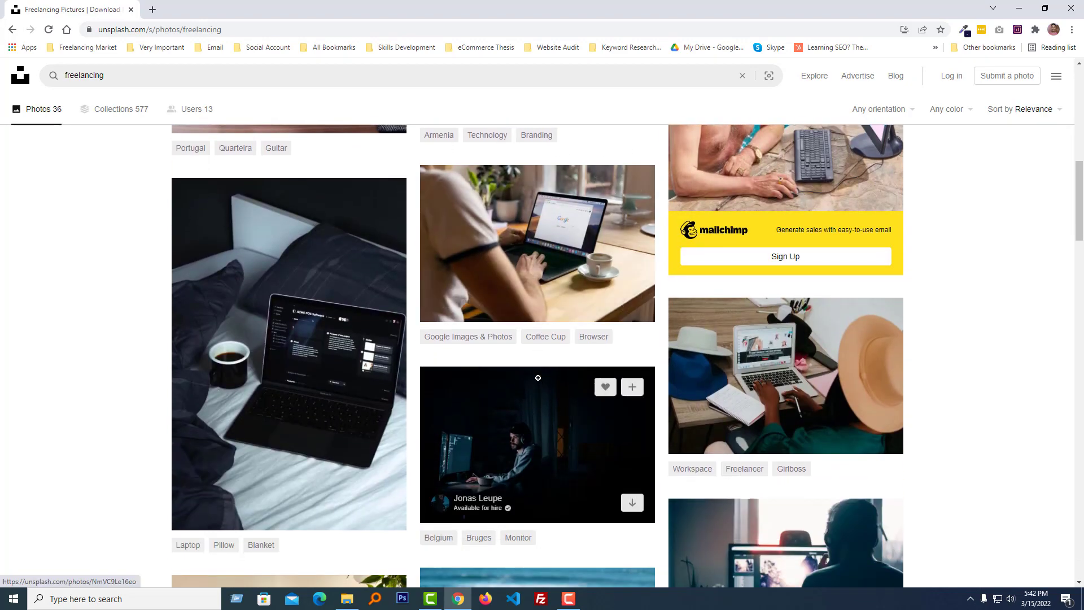
pyautogui.scroll(2, 539, 377)
pyautogui.scroll(2, 538, 378)
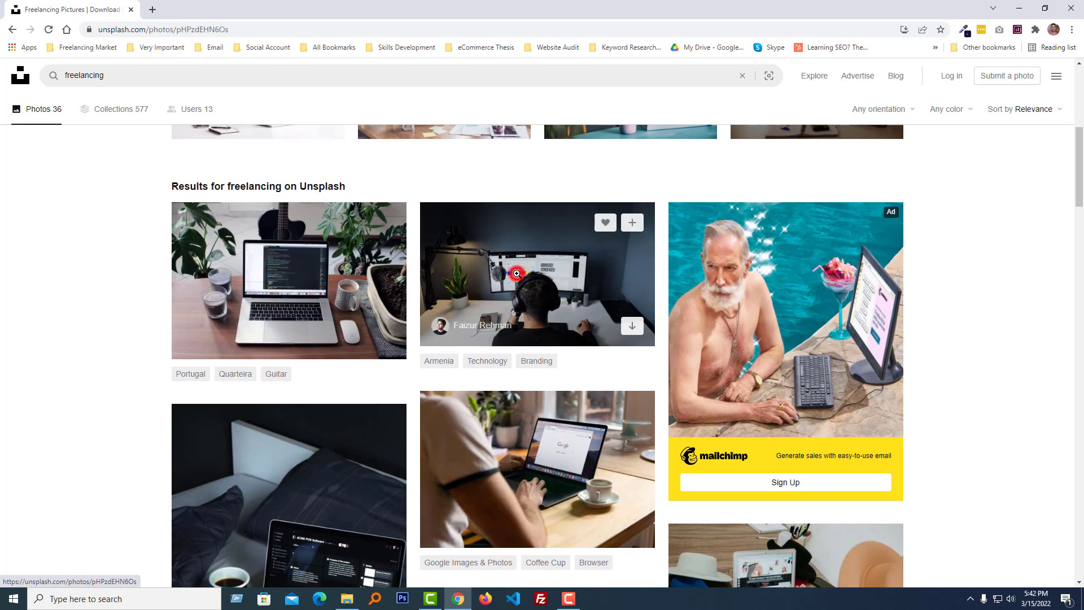
pyautogui.click(541, 296)
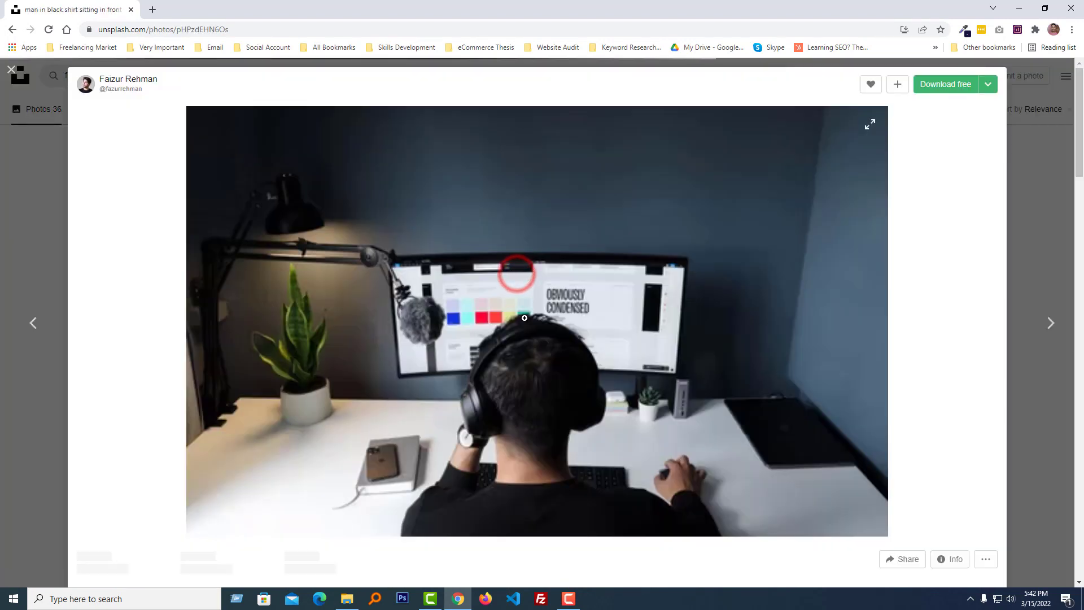
pyautogui.click(931, 88)
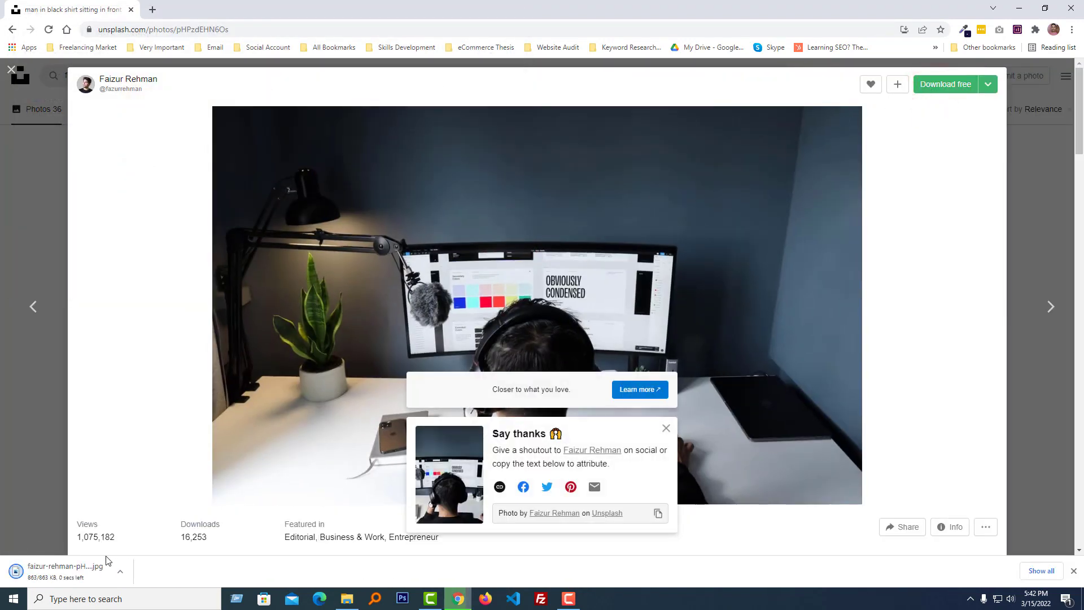
# Launch Photoshop and open the downloaded Unsplash JPG from the Downloads folder in it.
pyautogui.click(402, 598)
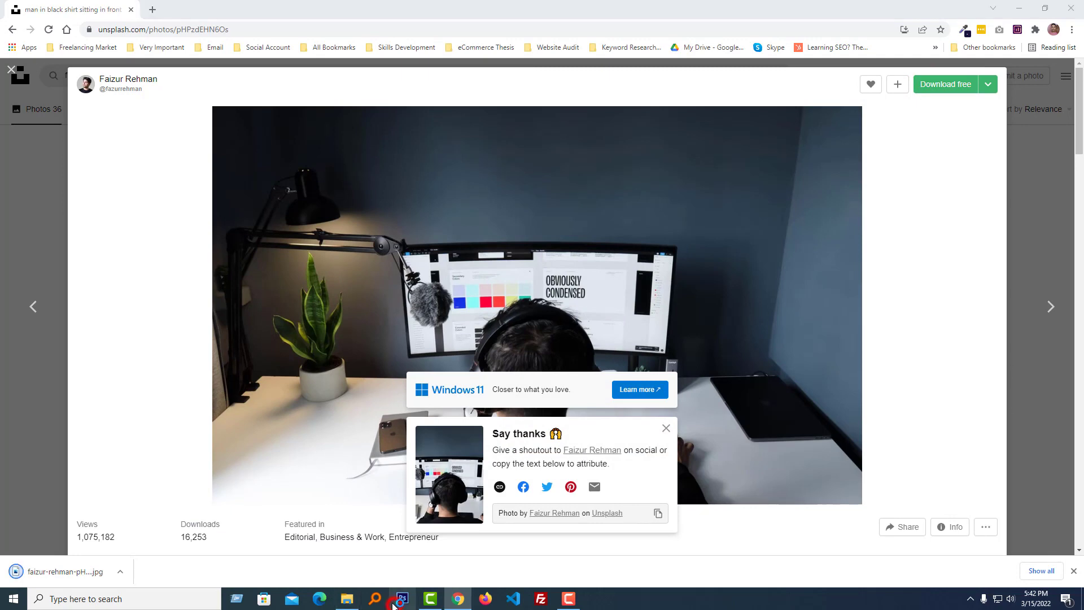
pyautogui.click(118, 572)
pyautogui.click(151, 533)
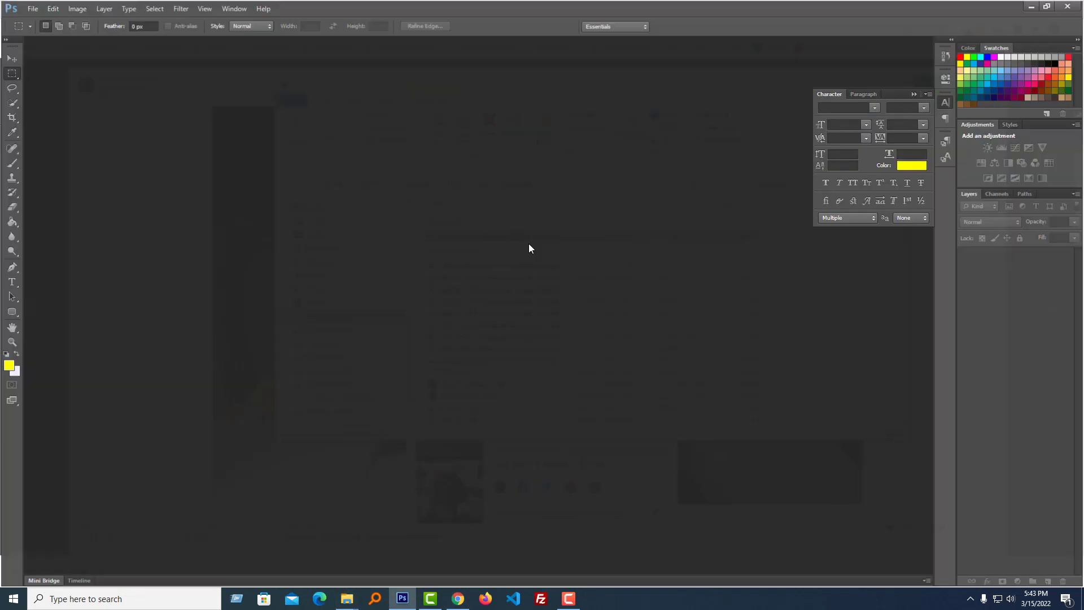
pyautogui.moveTo(361, 600)
pyautogui.click(405, 556)
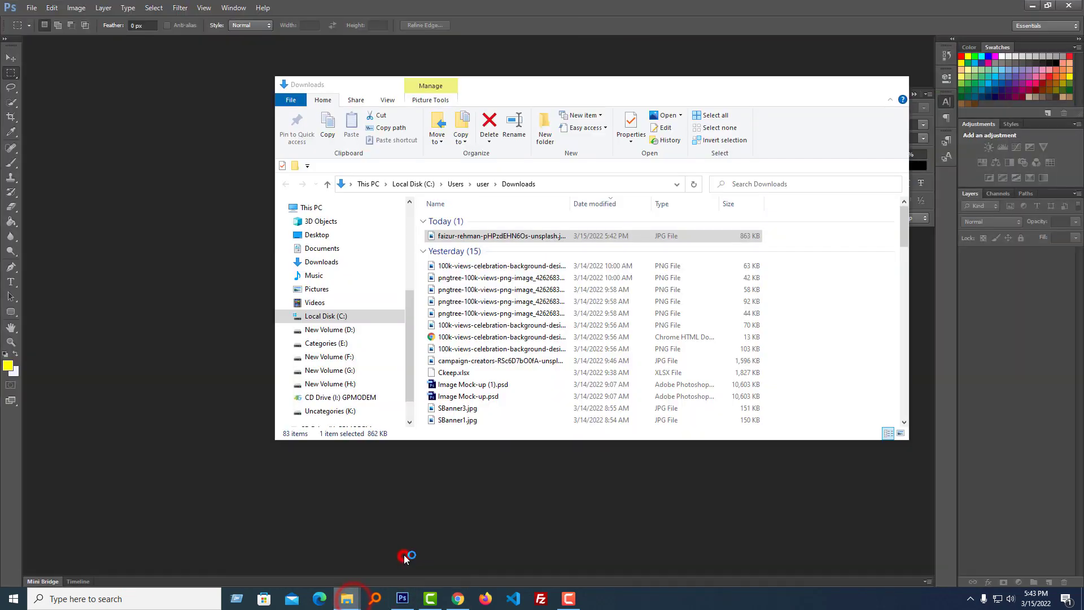
pyautogui.moveTo(447, 238); pyautogui.dragTo(897, 411)
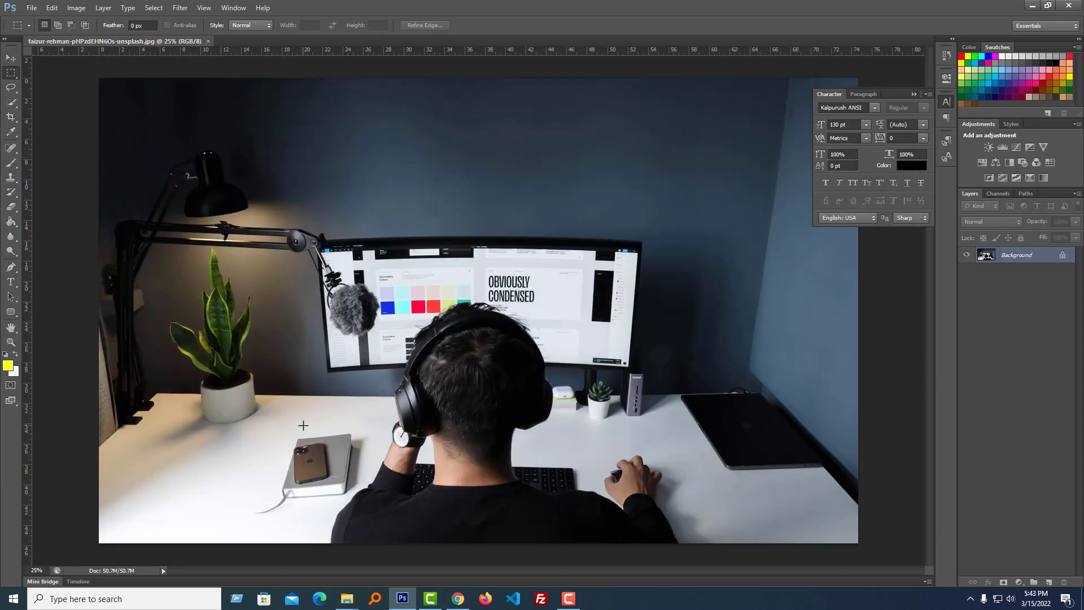
# Resize the image to 900 pixels wide with Constrain Proportions enabled and view it at 100%.
pyautogui.hotkey('ctrl', 'alt', 'i')
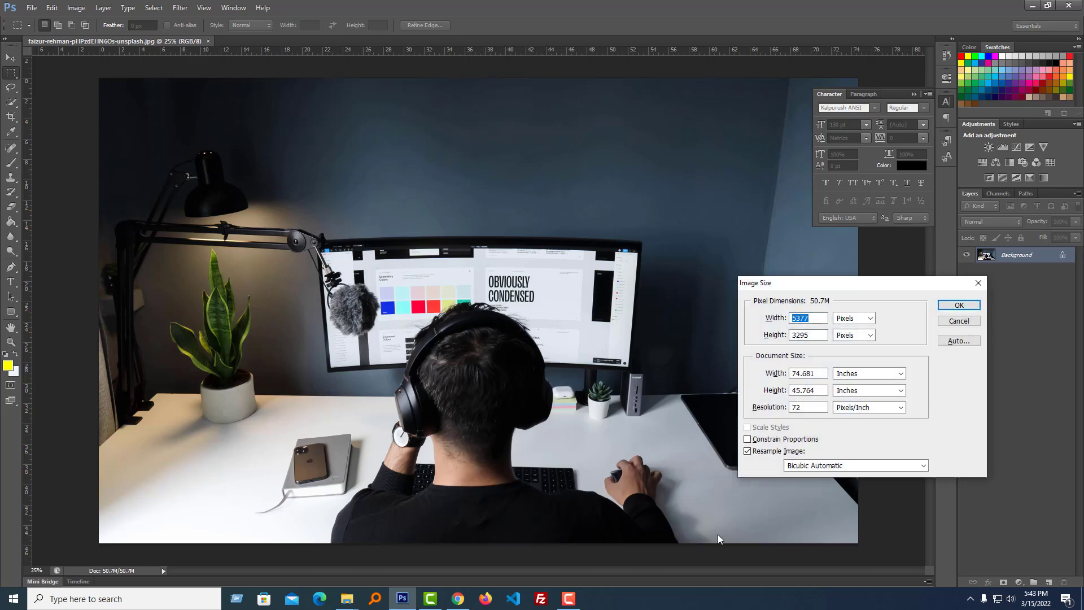
pyautogui.click(757, 440)
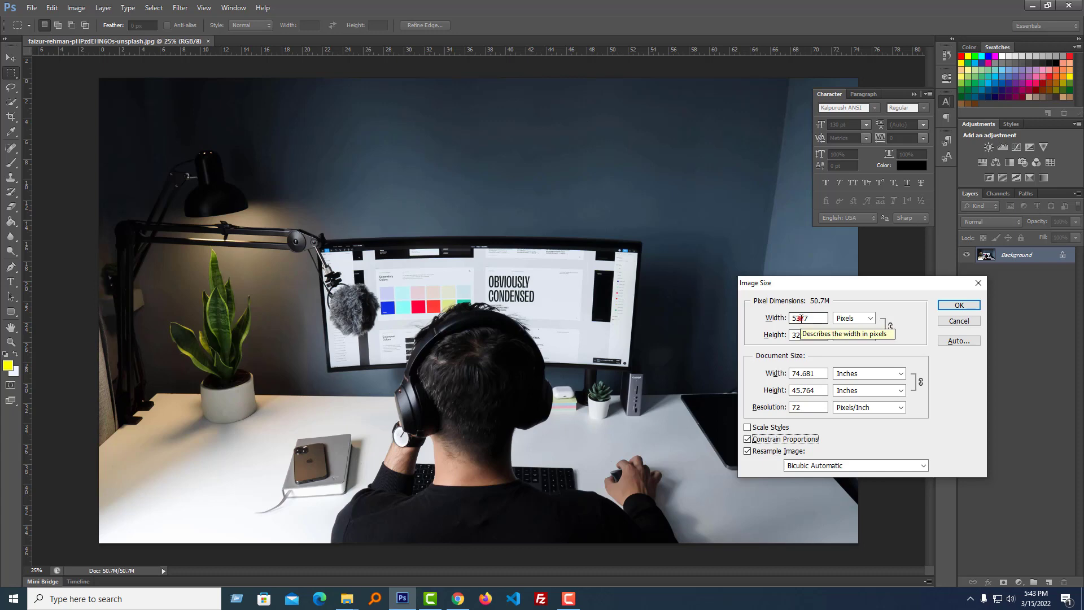
pyautogui.click(801, 318)
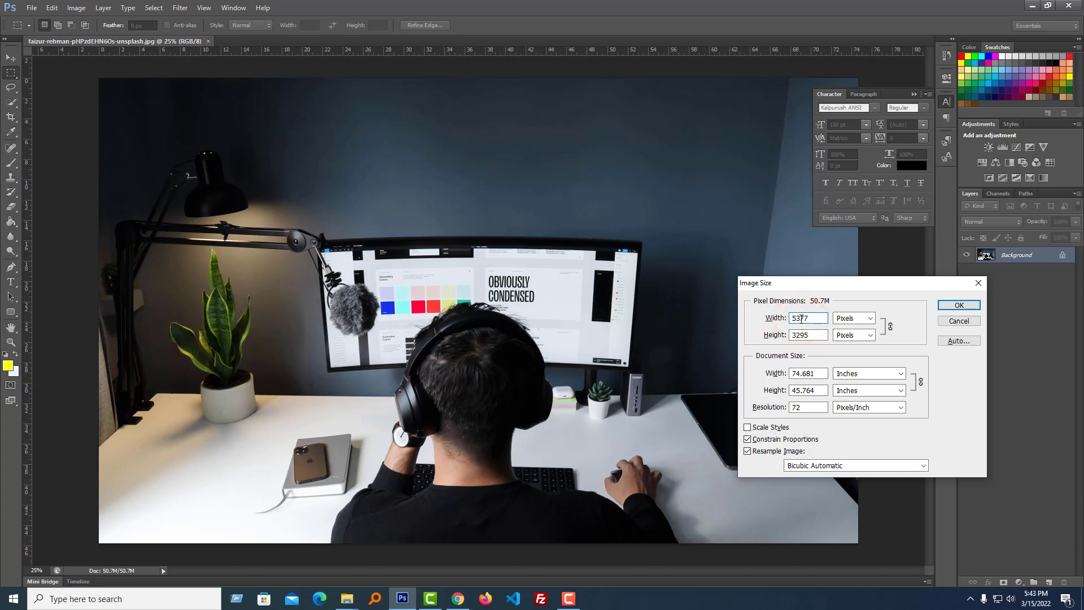
pyautogui.doubleClick(801, 318)
pyautogui.write('900')
pyautogui.press('Return')
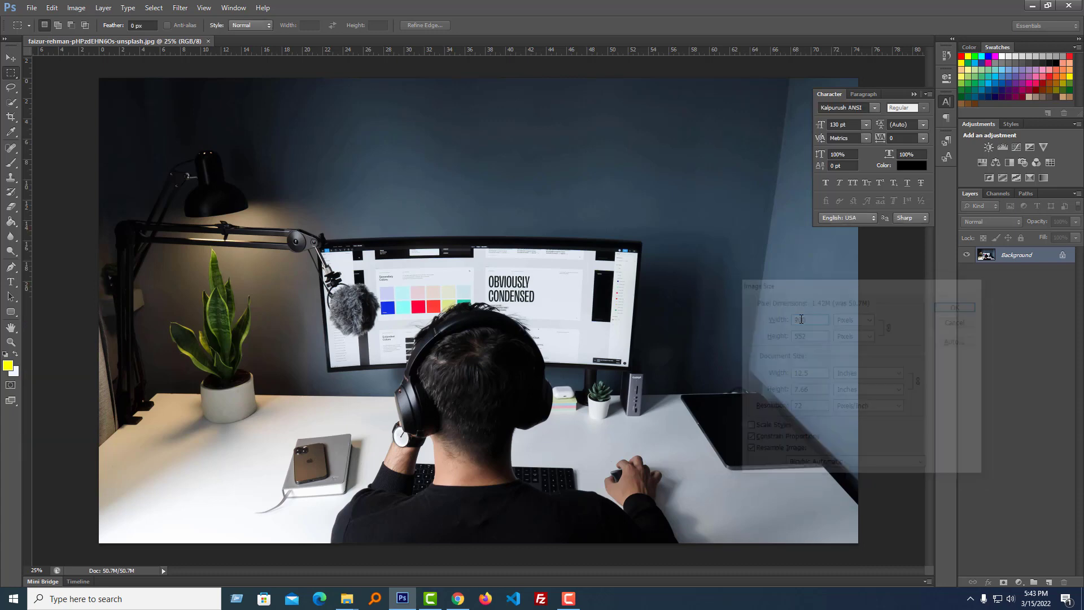
pyautogui.keyDown('ctrl'); pyautogui.click(478, 330); pyautogui.keyUp('ctrl')
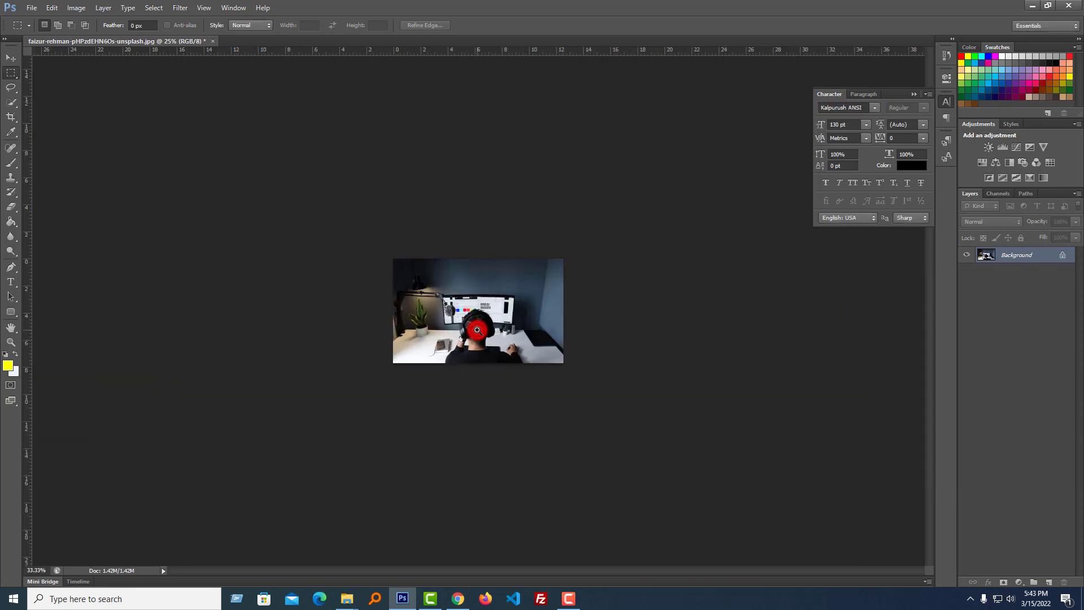
pyautogui.keyDown('ctrl'); pyautogui.click(478, 330); pyautogui.keyUp('ctrl')
pyautogui.keyDown('ctrl'); pyautogui.click(478, 329); pyautogui.keyUp('ctrl')
pyautogui.keyDown('ctrl'); pyautogui.click(477, 329); pyautogui.keyUp('ctrl')
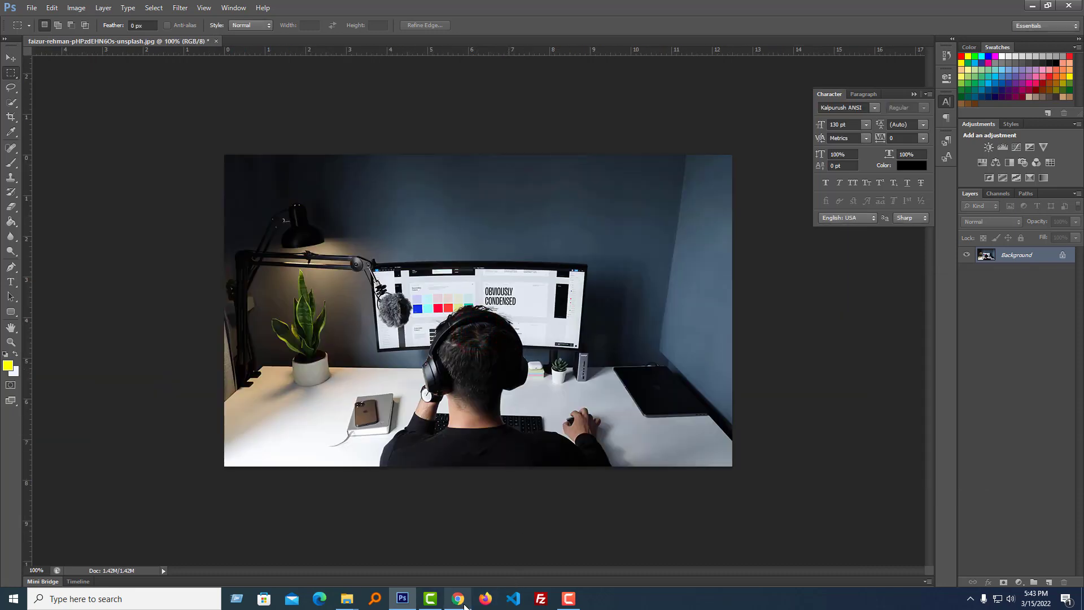
# Switch to Chrome, open ecommercethesis.com in a new tab and select its web address.
pyautogui.moveTo(464, 605)
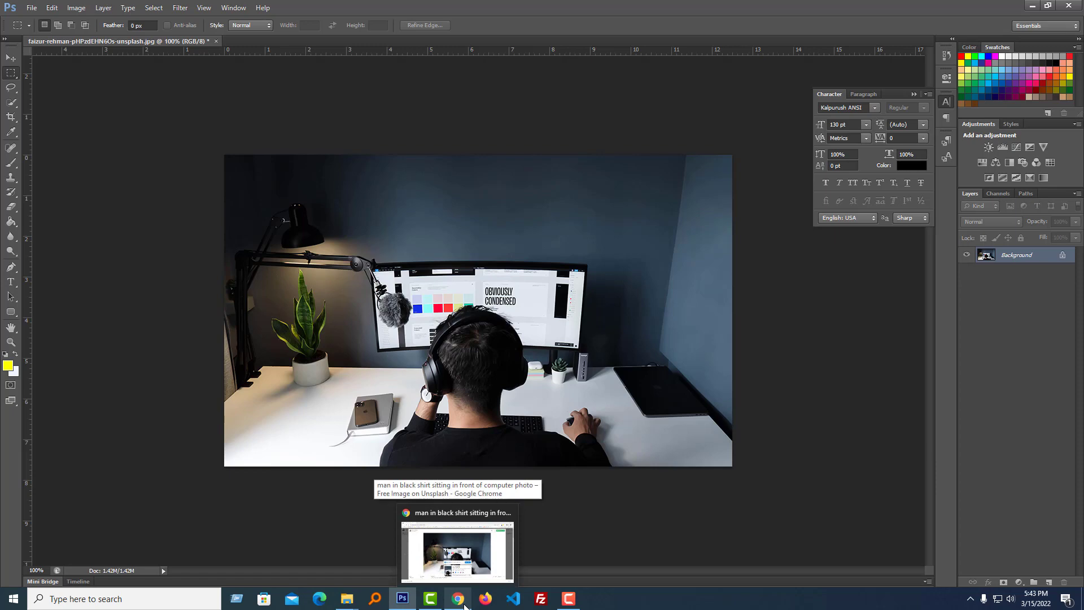
pyautogui.click(465, 605)
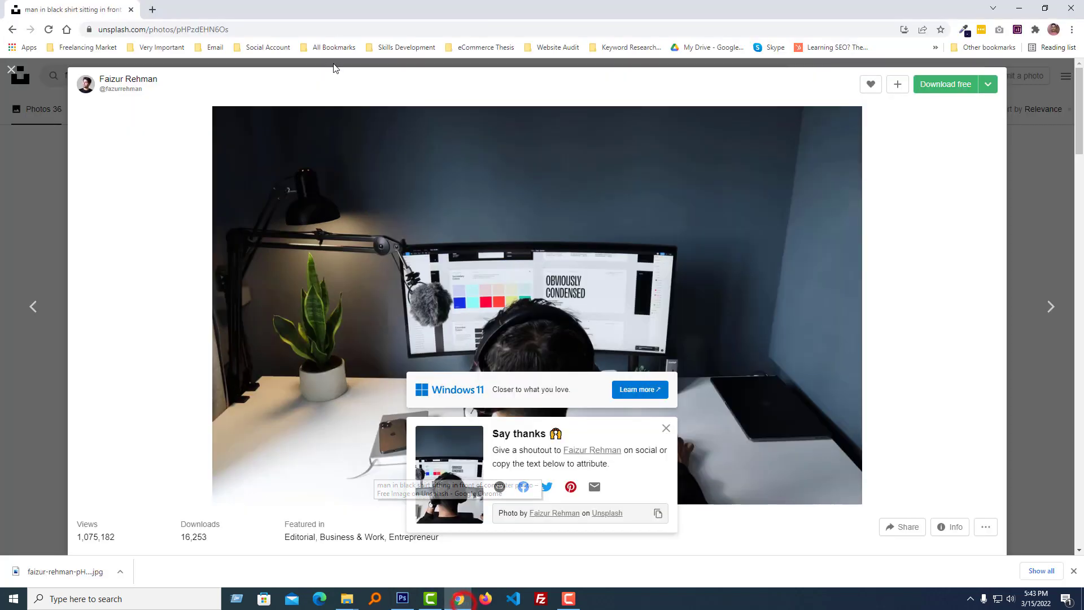
pyautogui.click(152, 11)
pyautogui.write('ecommercethesis.com')
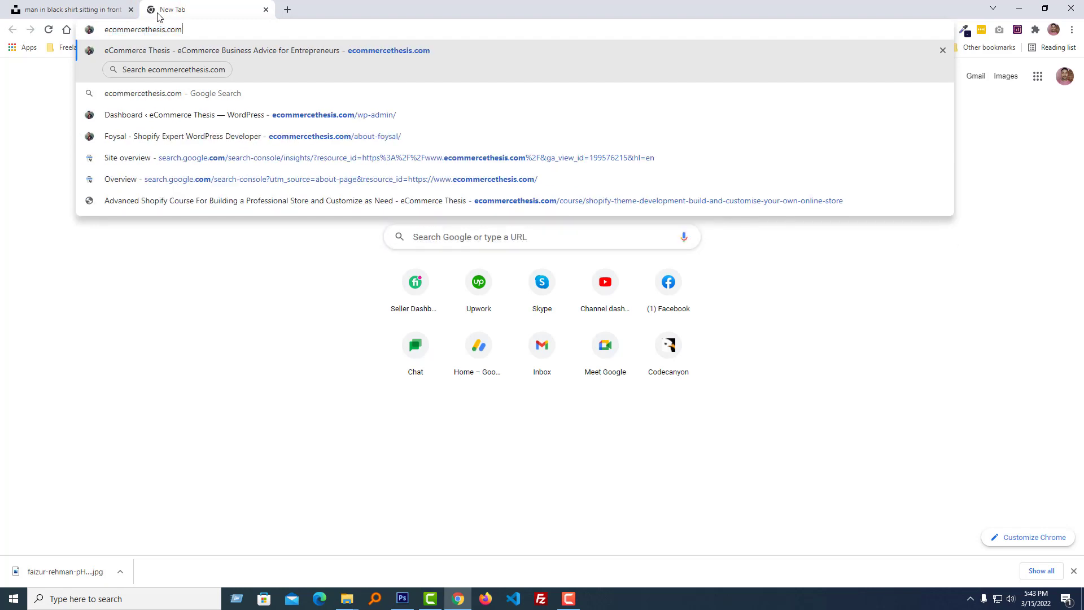
pyautogui.press('Return')
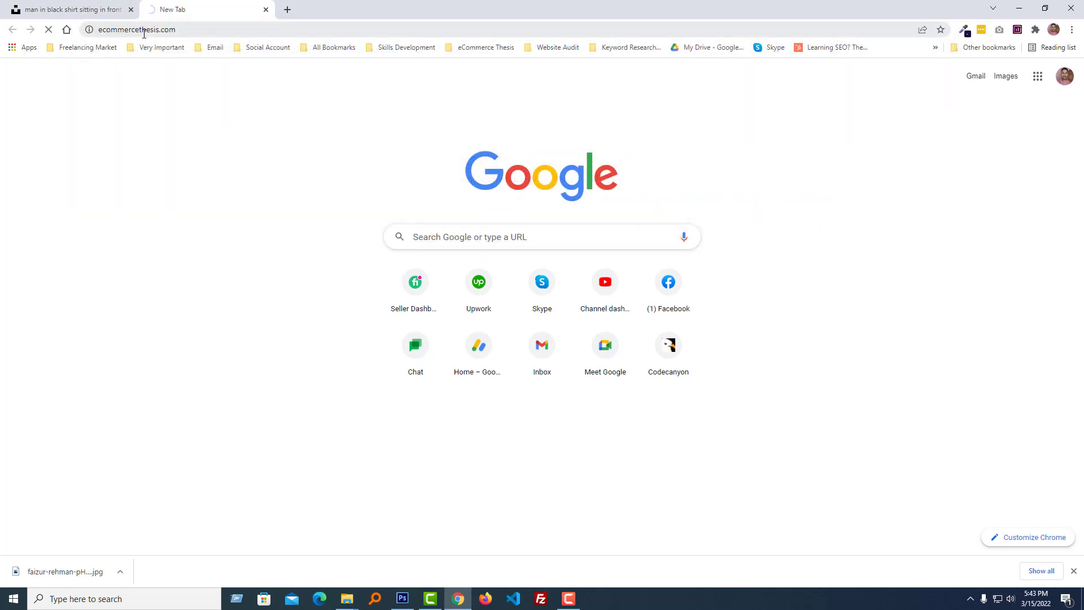
pyautogui.click(142, 31)
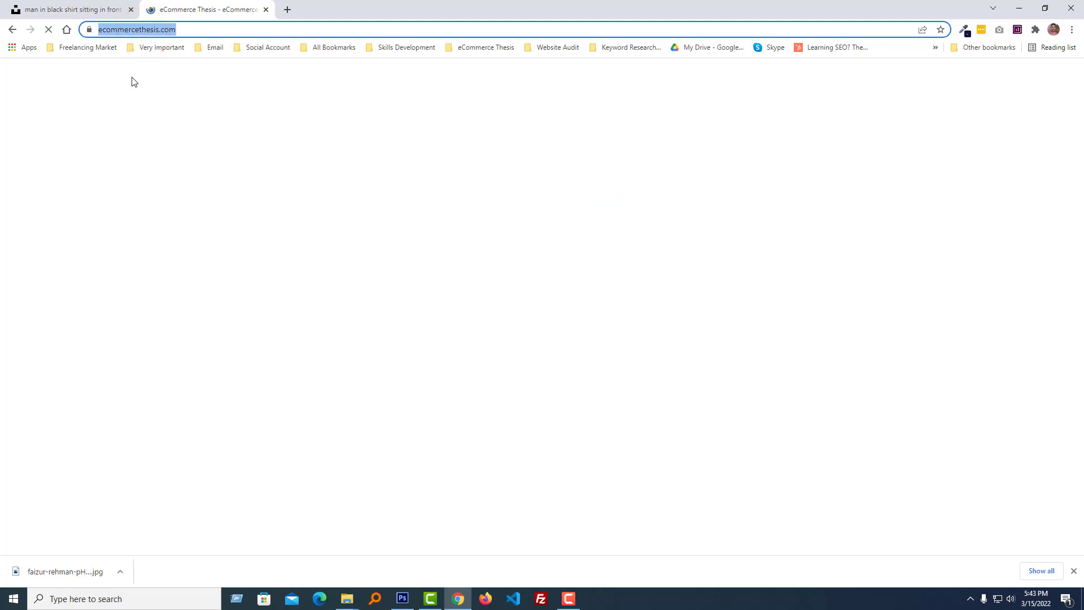
# Back in Photoshop, add a new layer and marquee-select a strip about 4.2 by 0.55 inches at the image's upper-left corner.
pyautogui.click(401, 598)
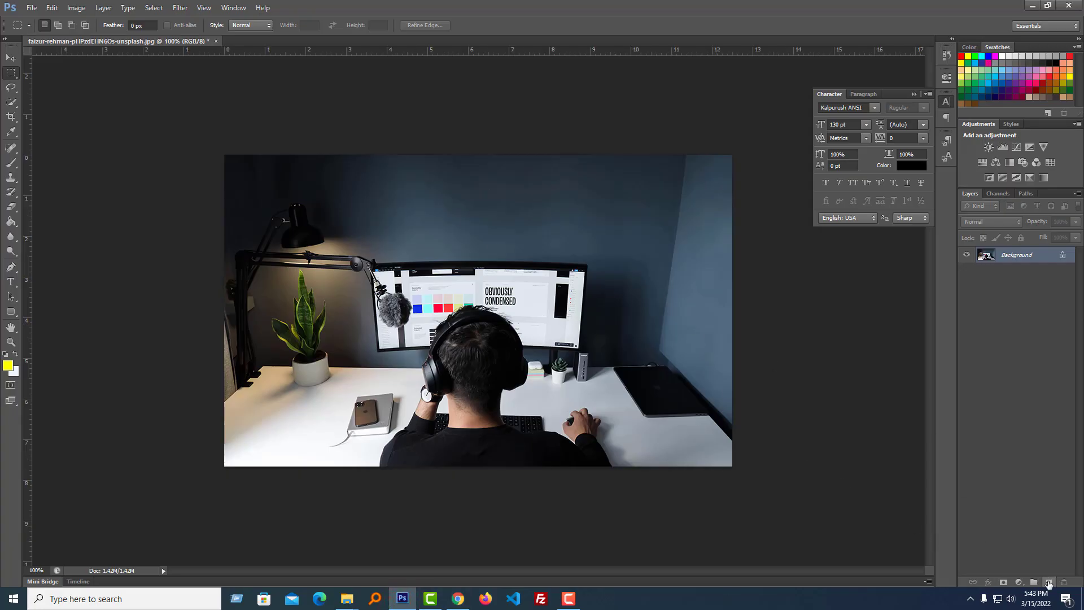
pyautogui.click(1049, 582)
pyautogui.click(13, 75)
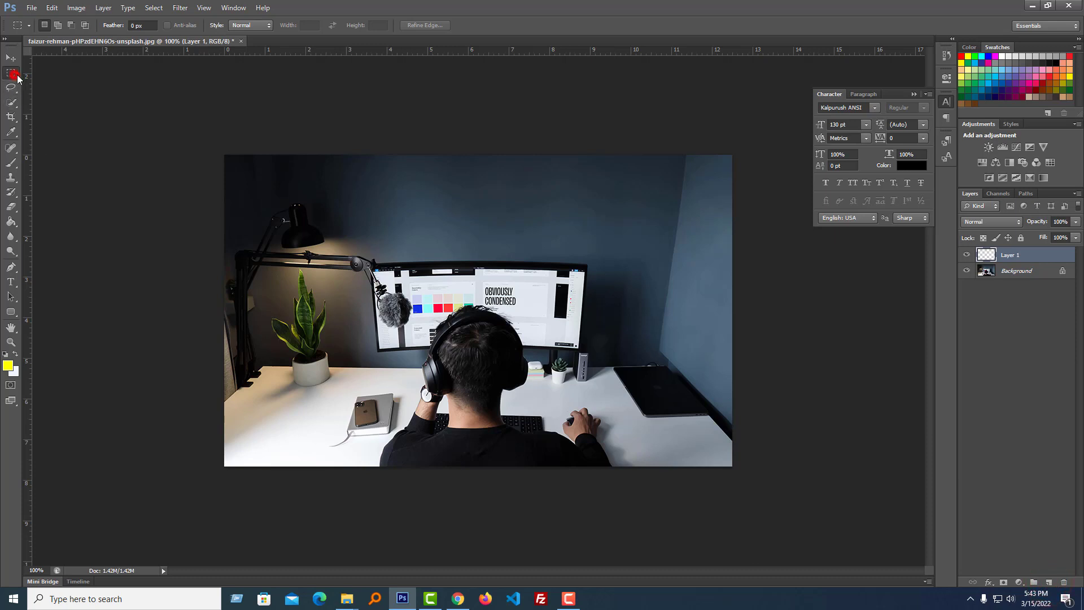
pyautogui.moveTo(189, 145); pyautogui.dragTo(395, 177)
# Set the foreground colour to black, fill the selected strip using the Paint Bucket and deselect it.
pyautogui.click(9, 368)
pyautogui.click(477, 439)
pyautogui.press('Return')
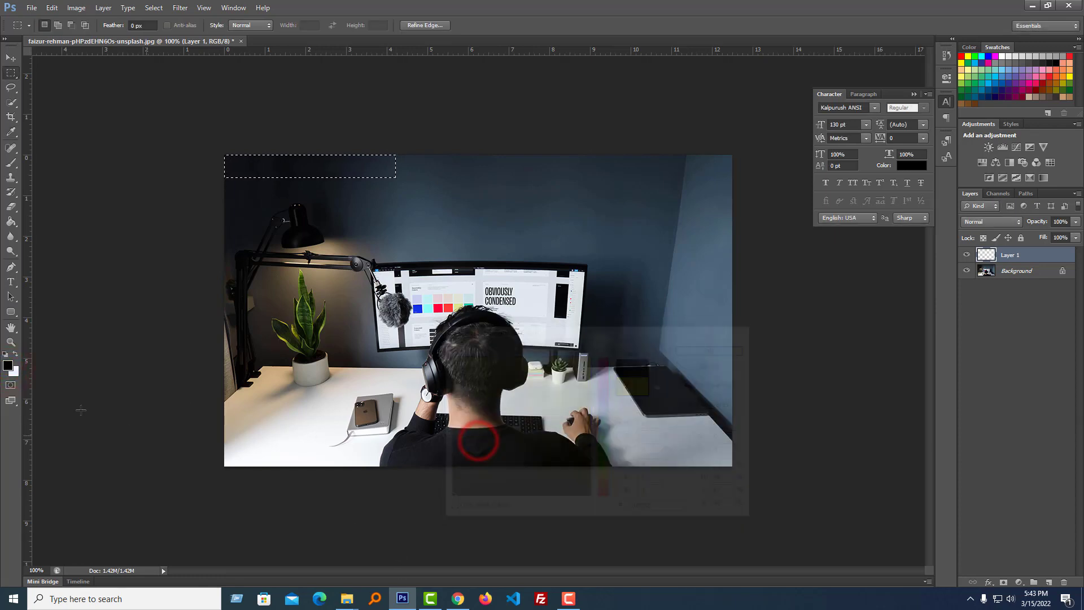
pyautogui.click(11, 222)
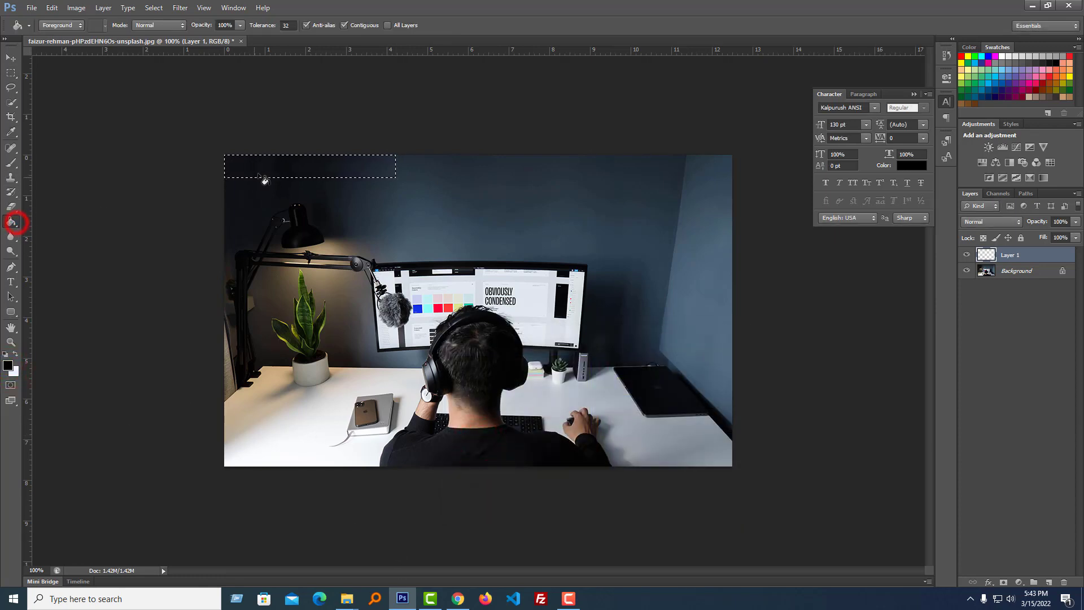
pyautogui.click(265, 165)
pyautogui.hotkey('ctrl', 'd')
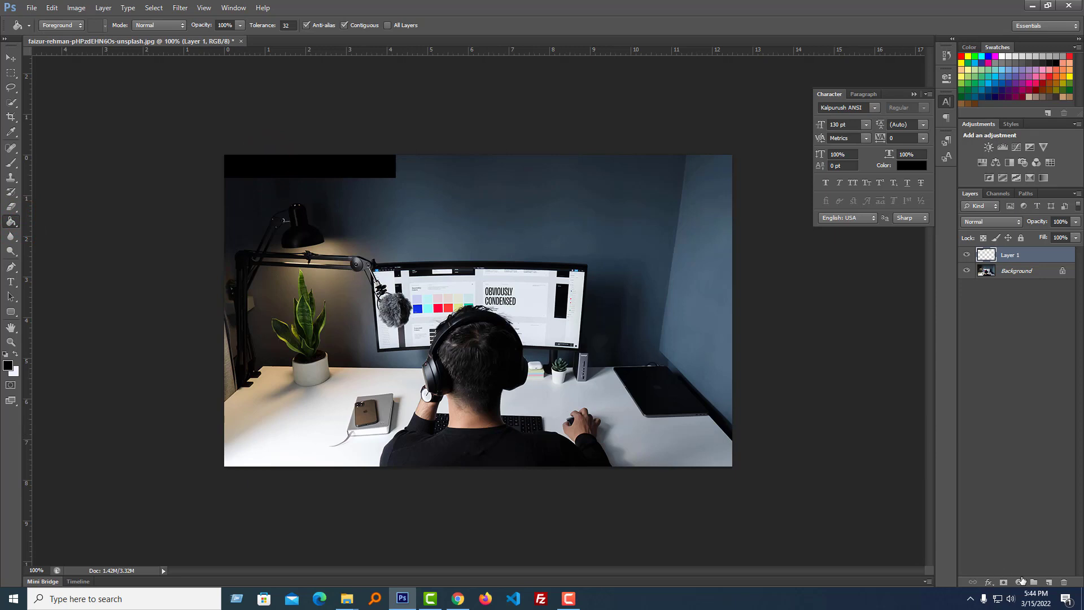
# Add a text layer over the black strip containing the copied ecommercethesis.com web address and set its size to 30 pt.
pyautogui.click(1048, 582)
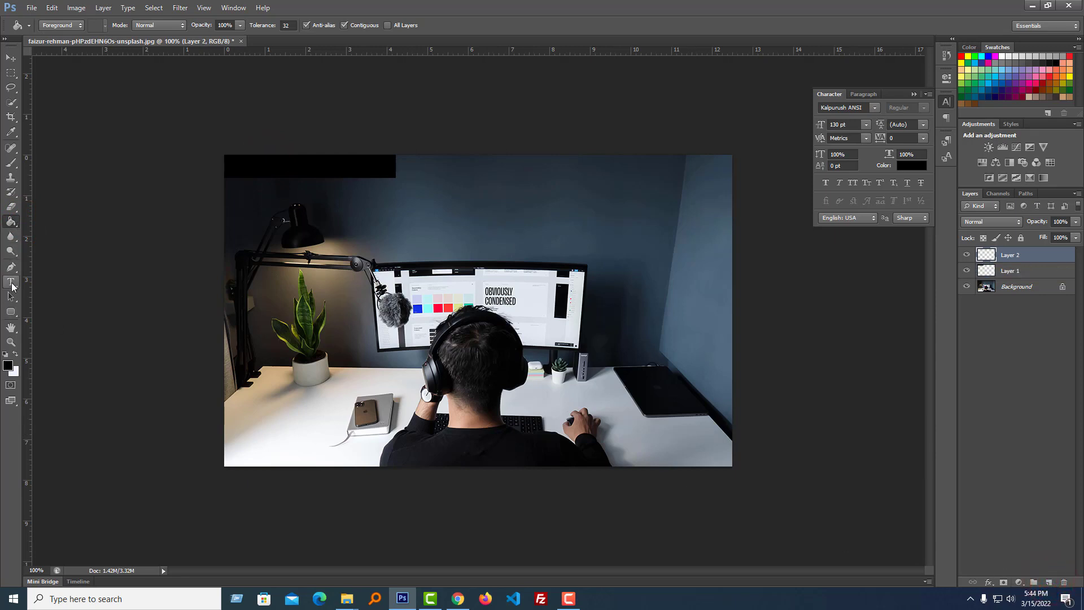
pyautogui.click(11, 282)
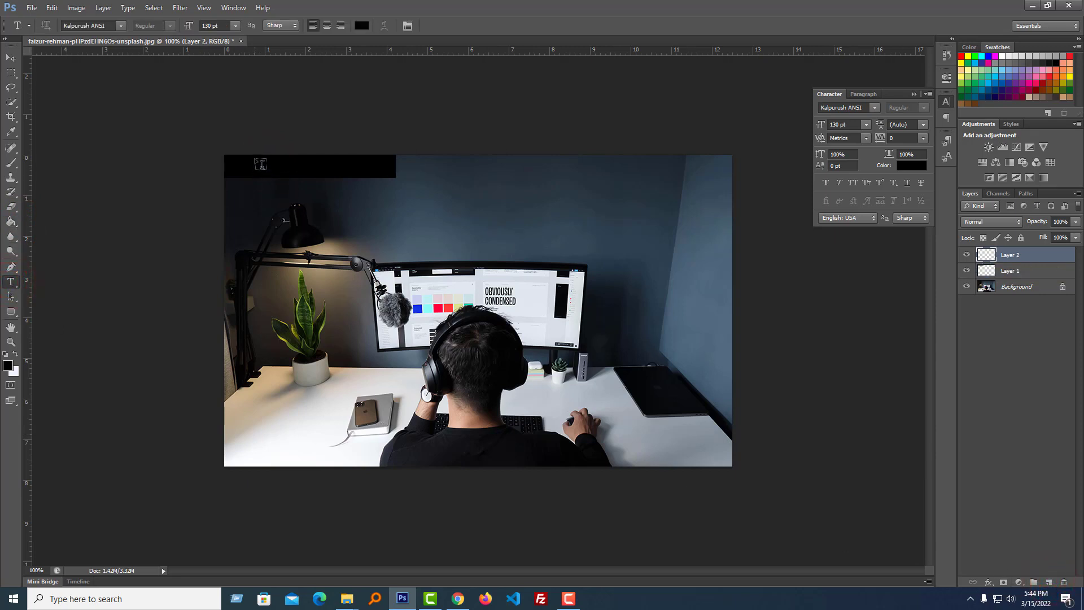
pyautogui.click(255, 159)
pyautogui.hotkey('ctrl', 'a')
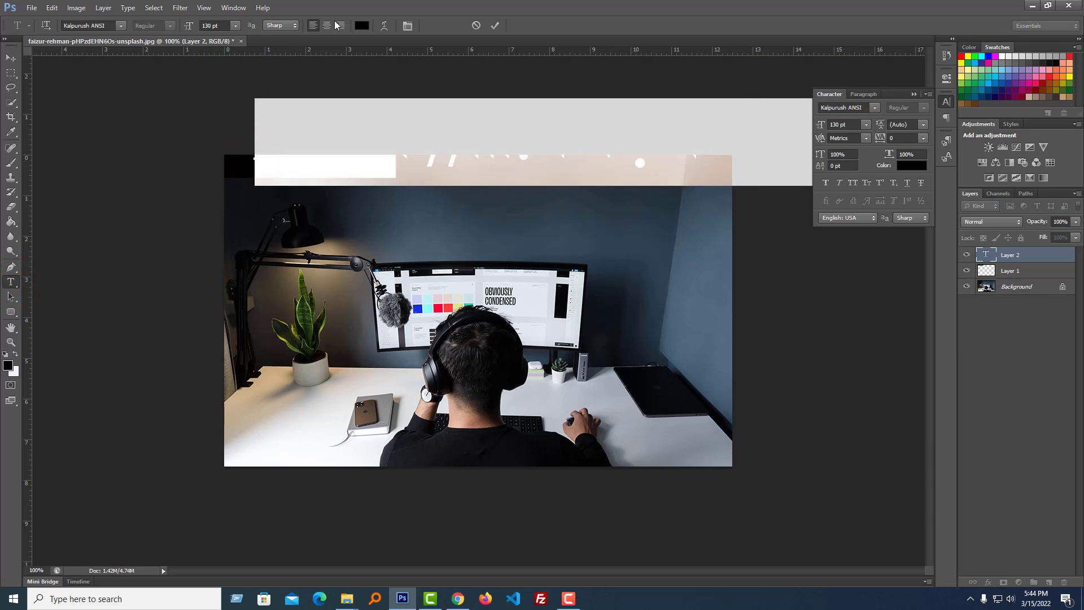
pyautogui.click(205, 21)
pyautogui.write('30')
pyautogui.press('Return')
# Set the web address text's colour to white and its font to Microsoft PhagsPa.
pyautogui.click(361, 25)
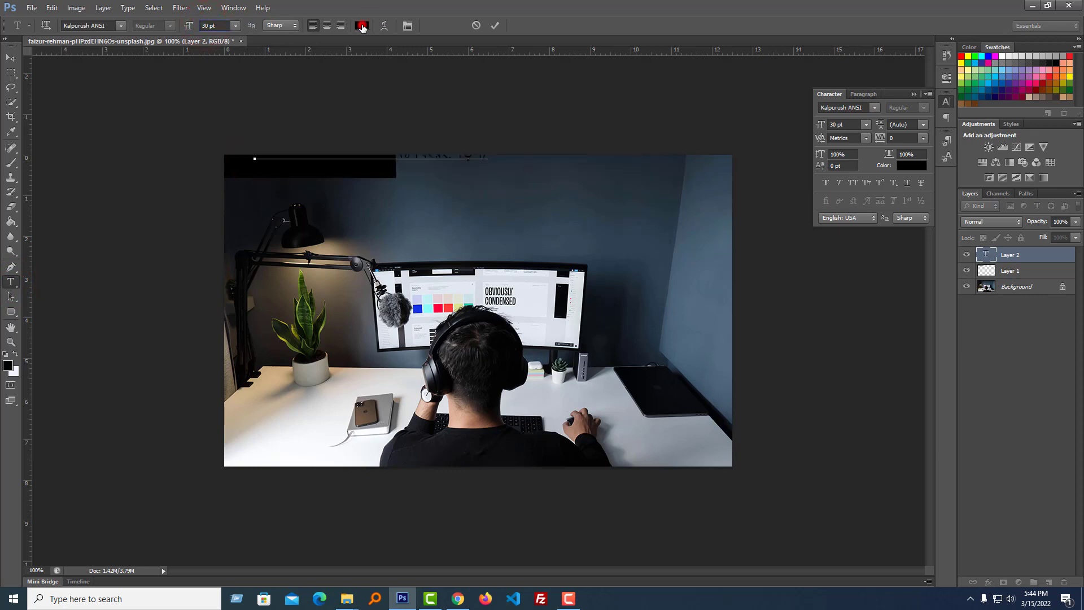
pyautogui.moveTo(515, 439); pyautogui.dragTo(336, 560)
pyautogui.moveTo(462, 478); pyautogui.dragTo(320, 241)
pyautogui.press('Return')
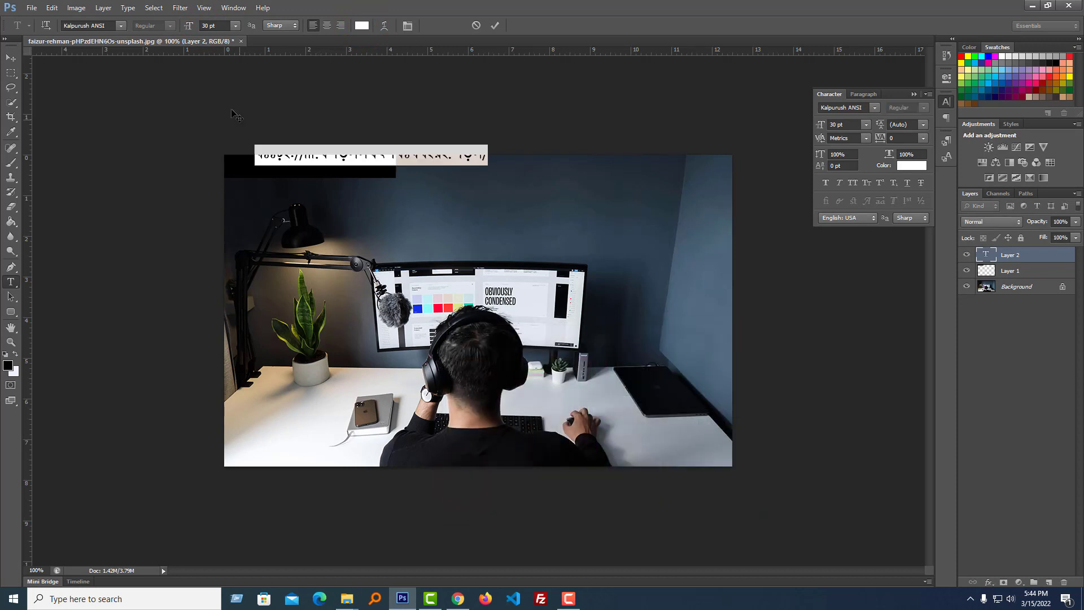
pyautogui.click(206, 26)
pyautogui.click(121, 25)
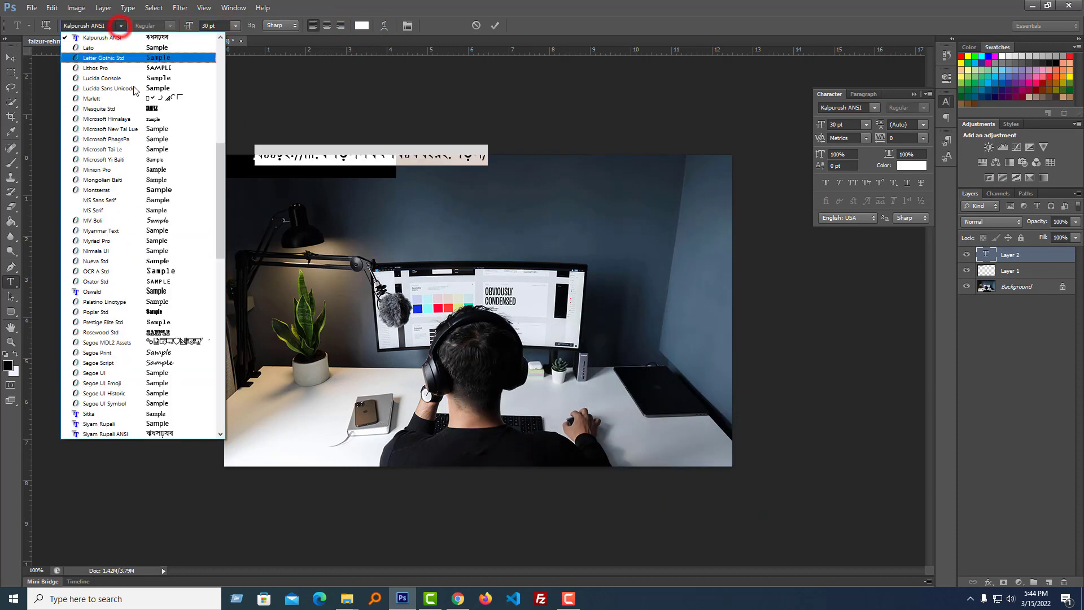
pyautogui.click(154, 140)
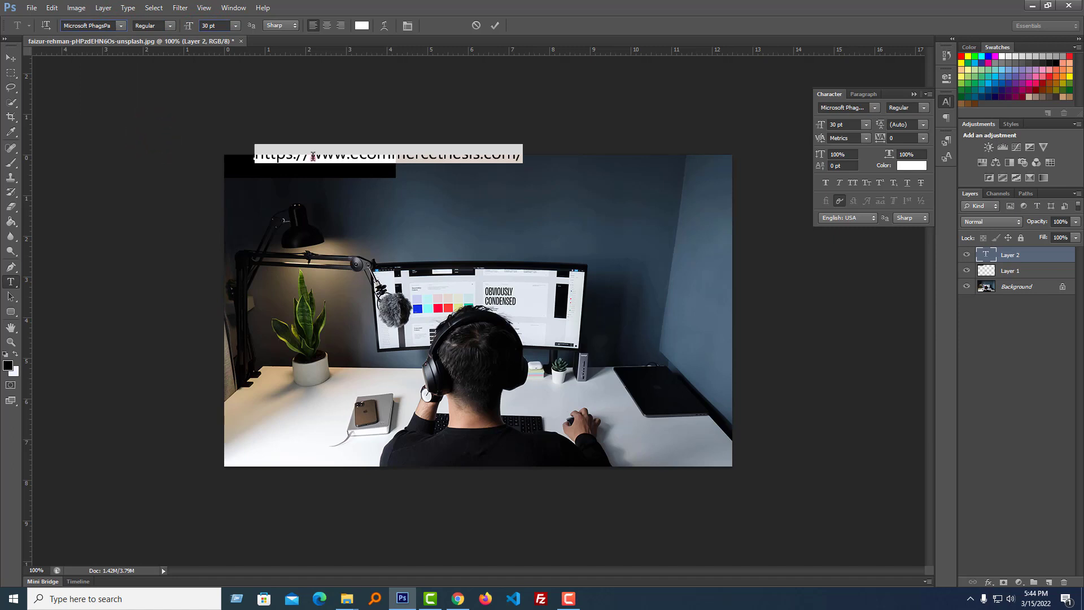
pyautogui.moveTo(312, 158); pyautogui.dragTo(125, 177)
pyautogui.press('BackSpace')
pyautogui.click(11, 58)
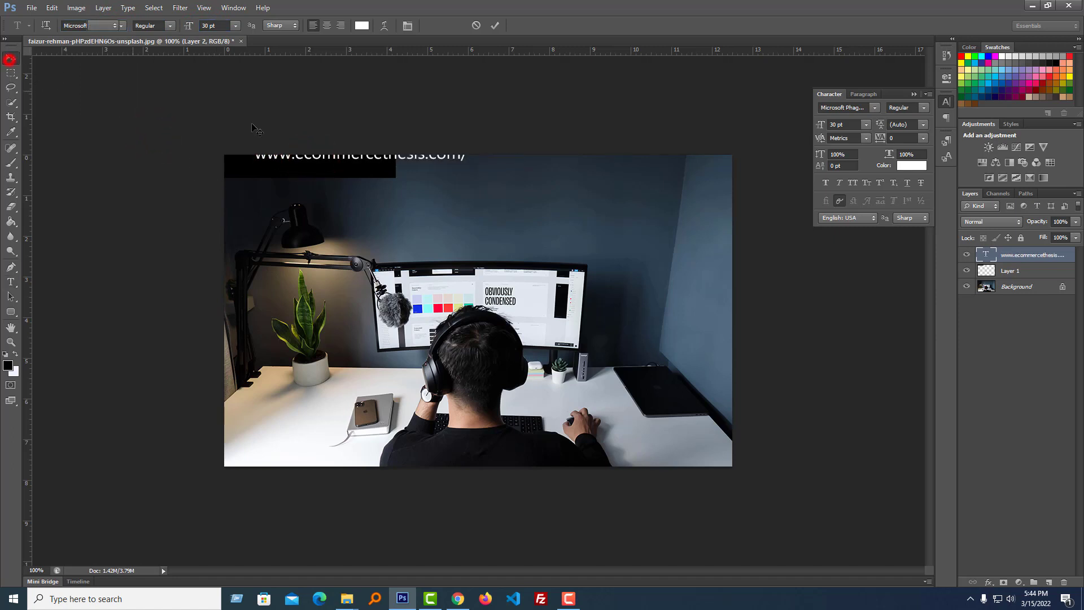
pyautogui.moveTo(320, 159); pyautogui.dragTo(317, 167)
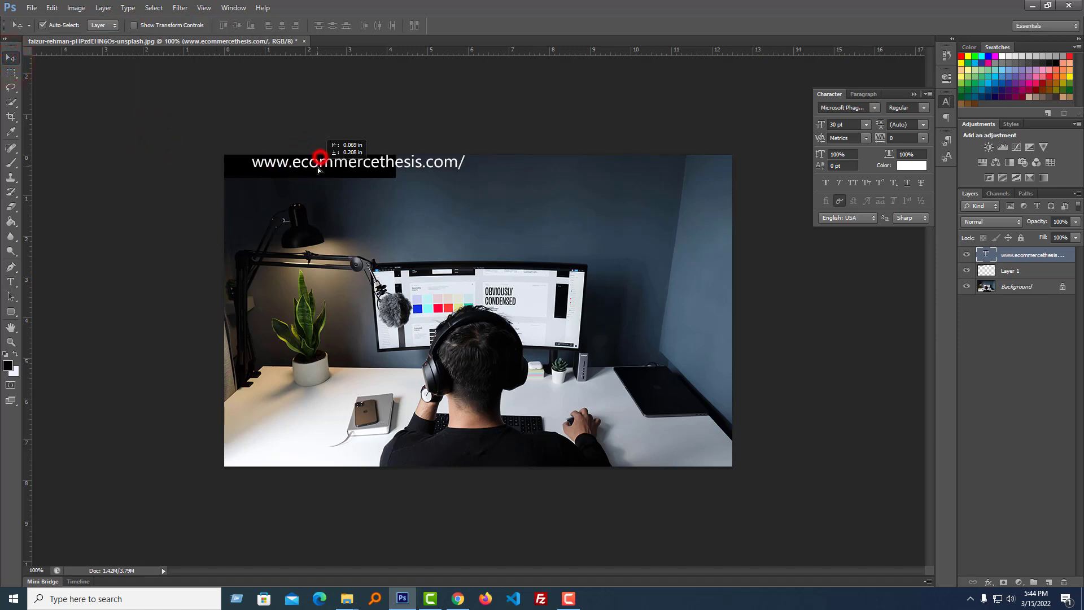
pyautogui.click(354, 178)
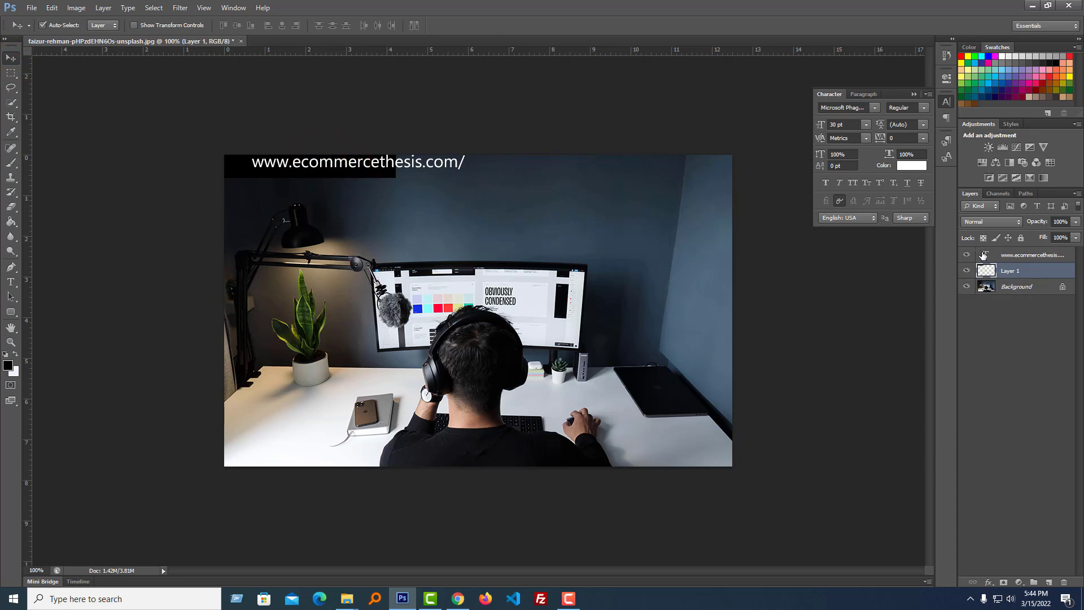
pyautogui.doubleClick(985, 254)
pyautogui.click(460, 164)
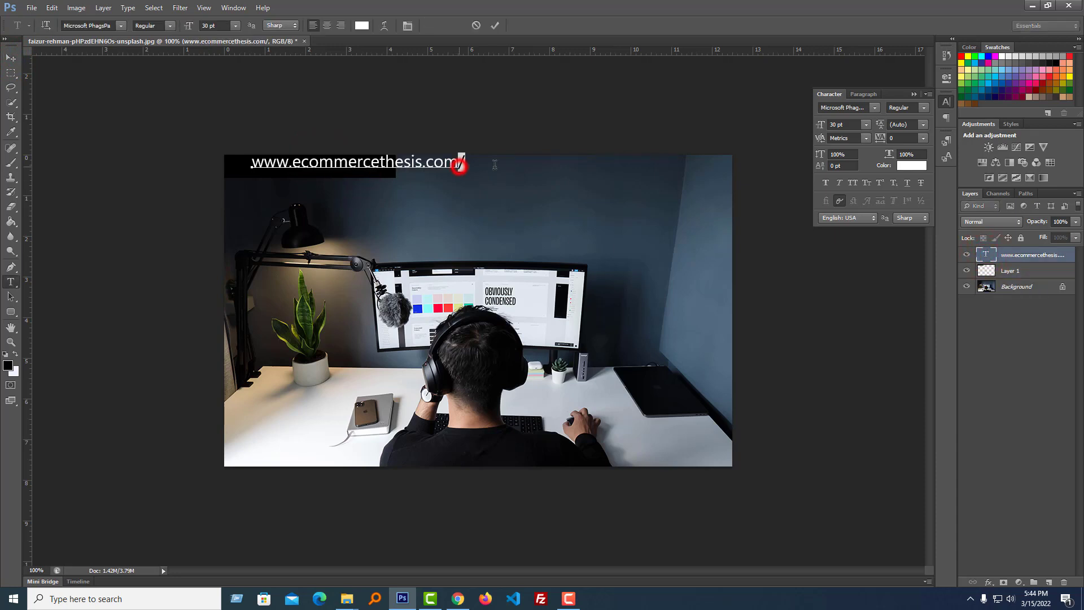
pyautogui.press('BackSpace')
pyautogui.click(11, 57)
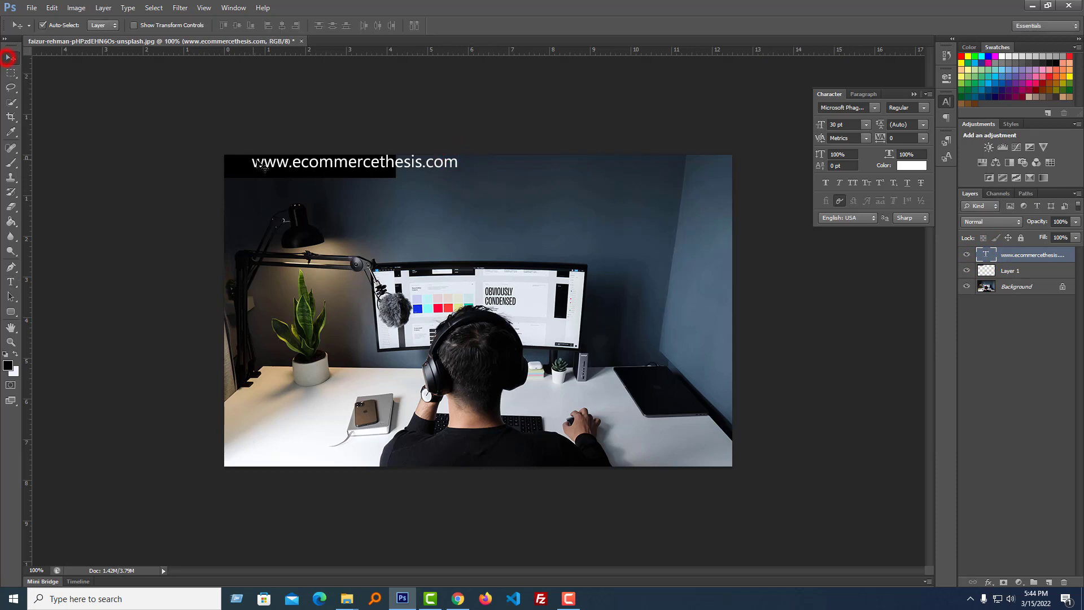
# Move the black strip to the image's lower-left corner and widen it to about 4.5 inches across the image.
pyautogui.moveTo(271, 173); pyautogui.dragTo(285, 451)
pyautogui.click(271, 449)
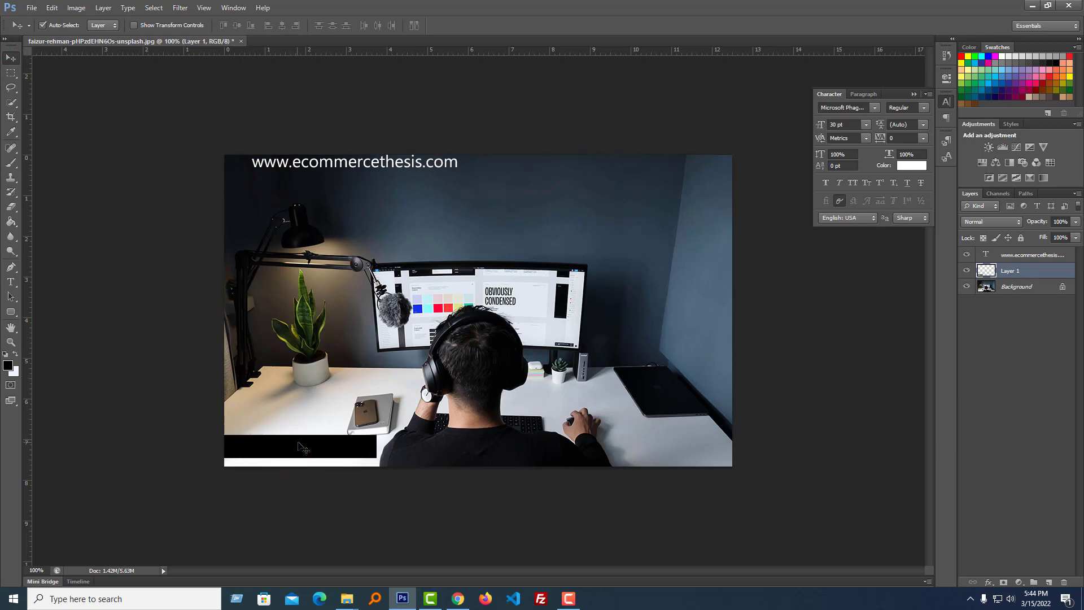
pyautogui.hotkey('ctrl', 't')
pyautogui.moveTo(377, 446); pyautogui.dragTo(405, 446)
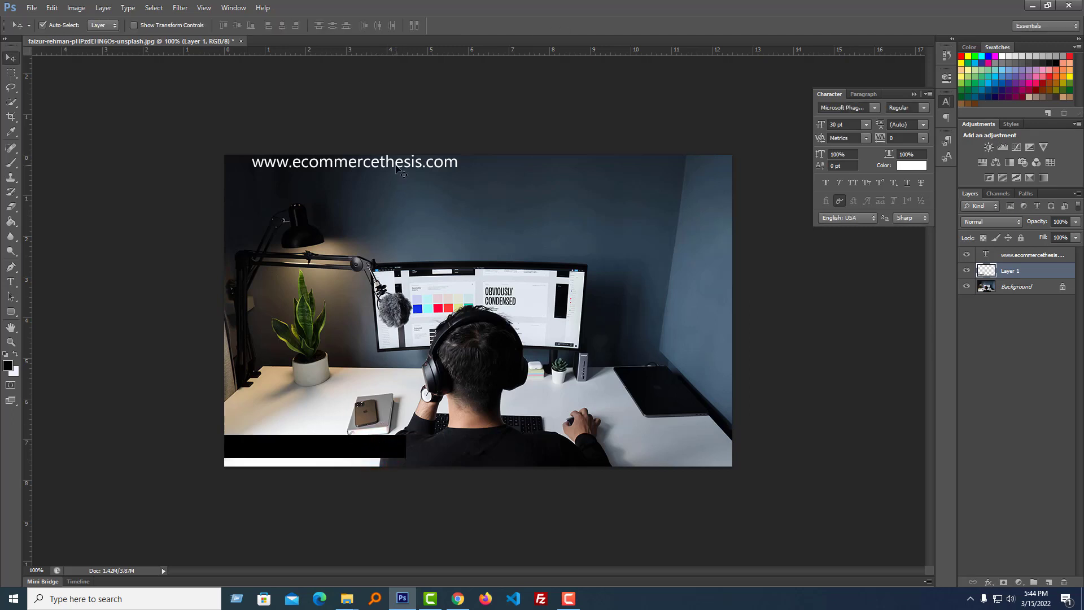
# Move the web address text onto the black strip and set its font size to 25 pt.
pyautogui.moveTo(401, 172); pyautogui.dragTo(380, 457)
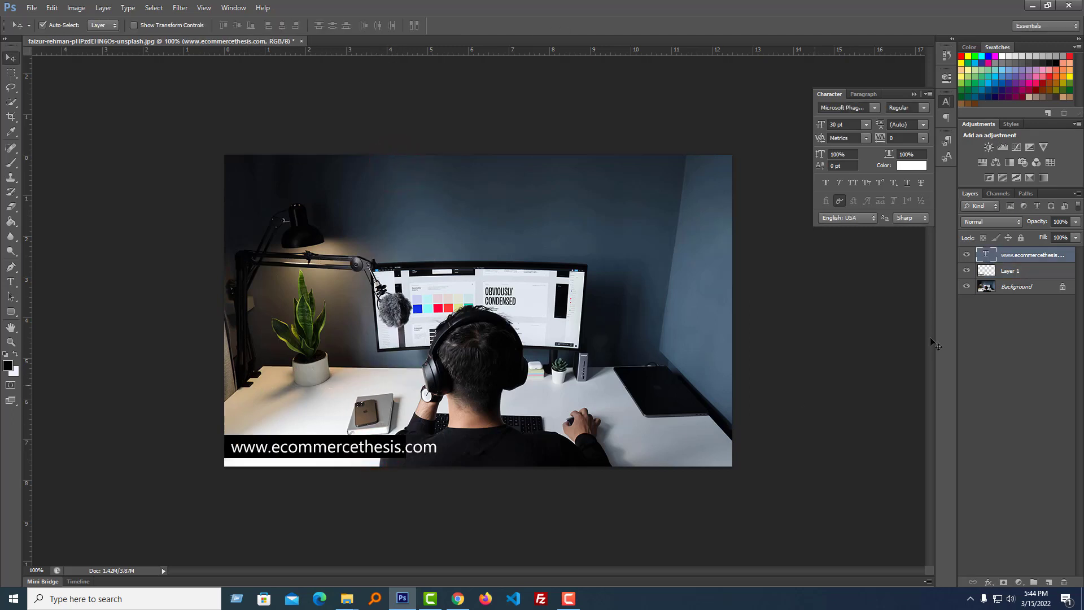
pyautogui.doubleClick(986, 255)
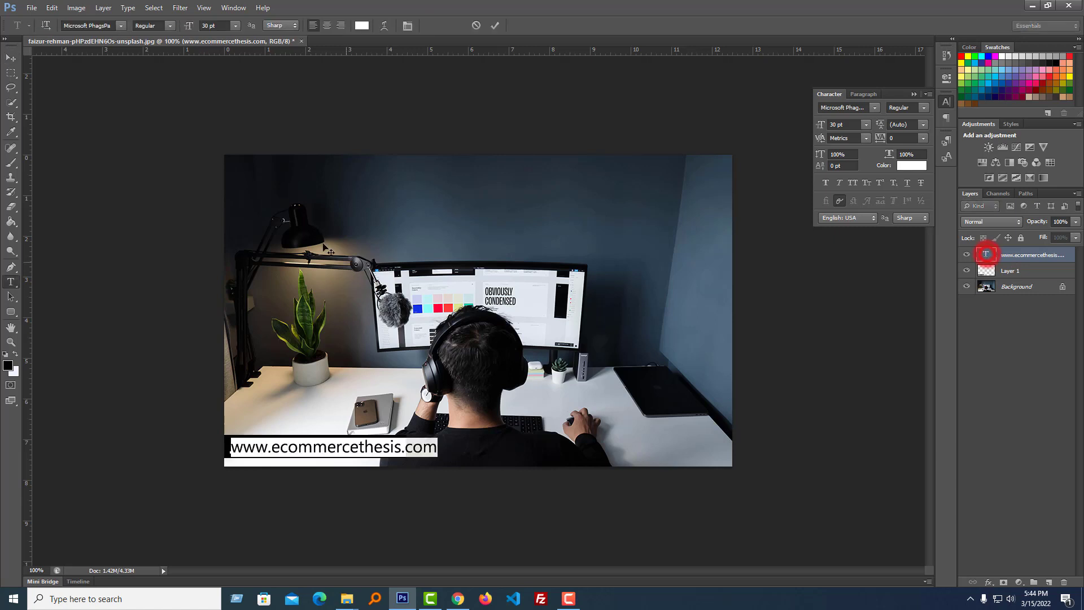
pyautogui.click(210, 26)
pyautogui.press('Down')
pyautogui.press('Down')
pyautogui.press('Down')
pyautogui.press('Down')
pyautogui.press('Down')
pyautogui.press('Down')
pyautogui.press('Down')
pyautogui.press('Down')
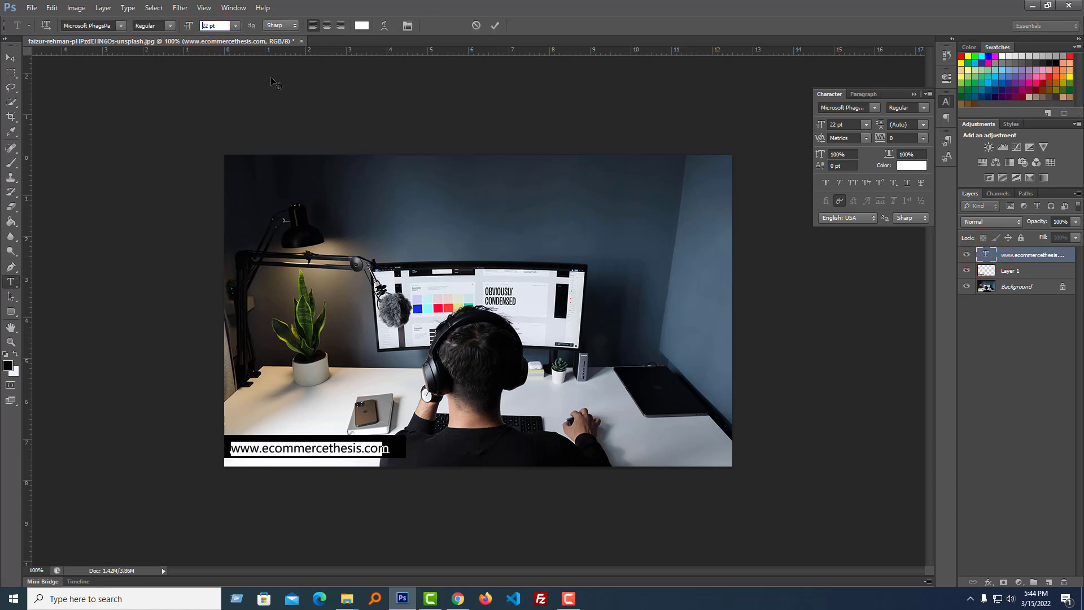
pyautogui.press('Up')
pyautogui.press('Up')
pyautogui.press('Up')
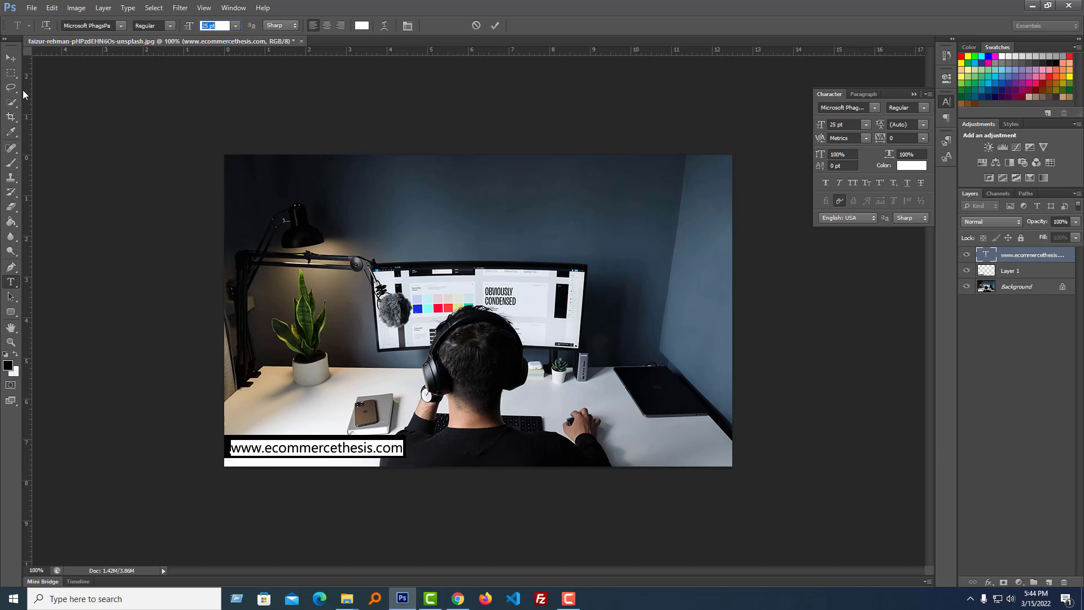
pyautogui.click(10, 58)
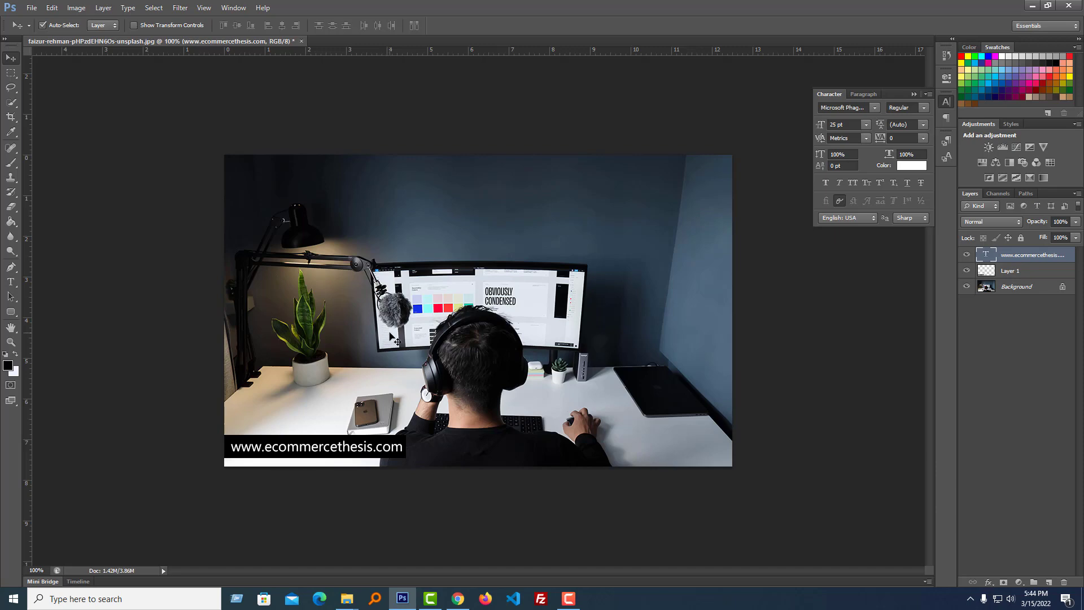
# Export the image with Save for Web as a High quality JPEG named freelancing on the Desktop.
pyautogui.hotkey('ctrl', 'alt', 'shift', 's')
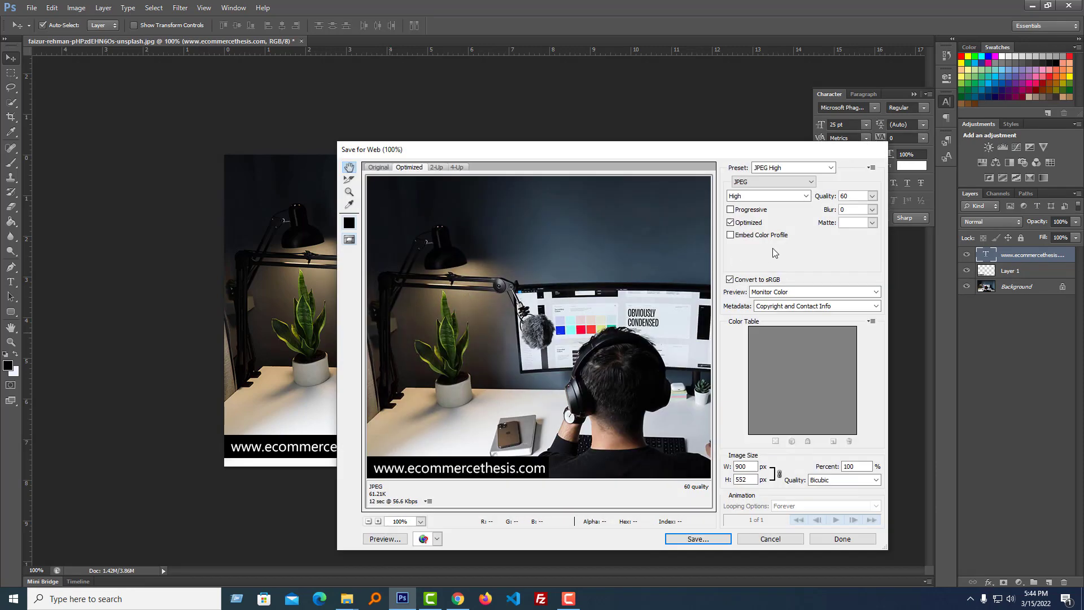
pyautogui.click(697, 538)
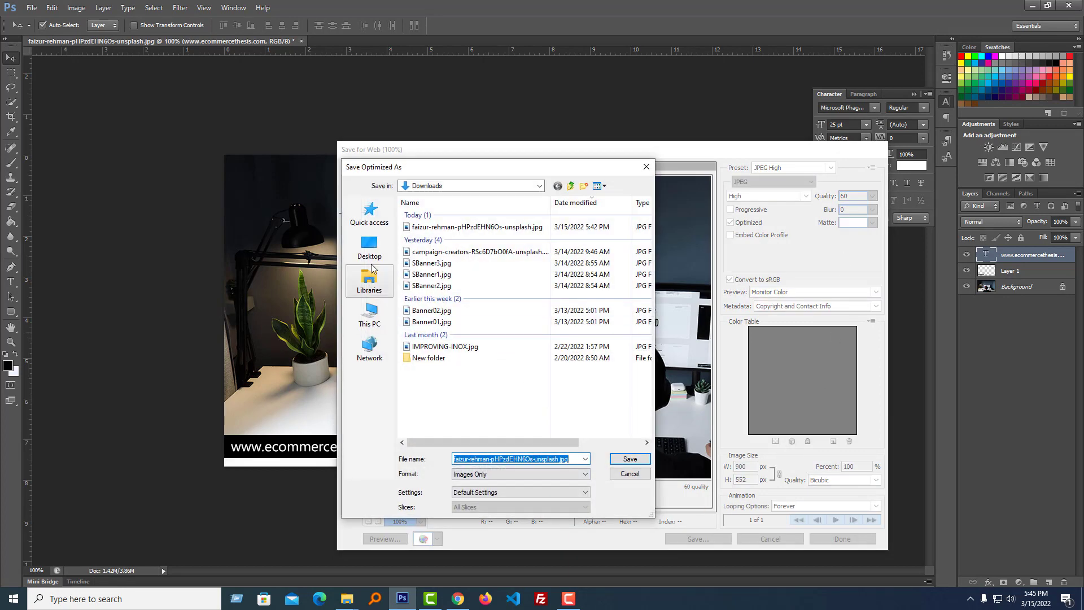
pyautogui.click(370, 247)
pyautogui.write('free')
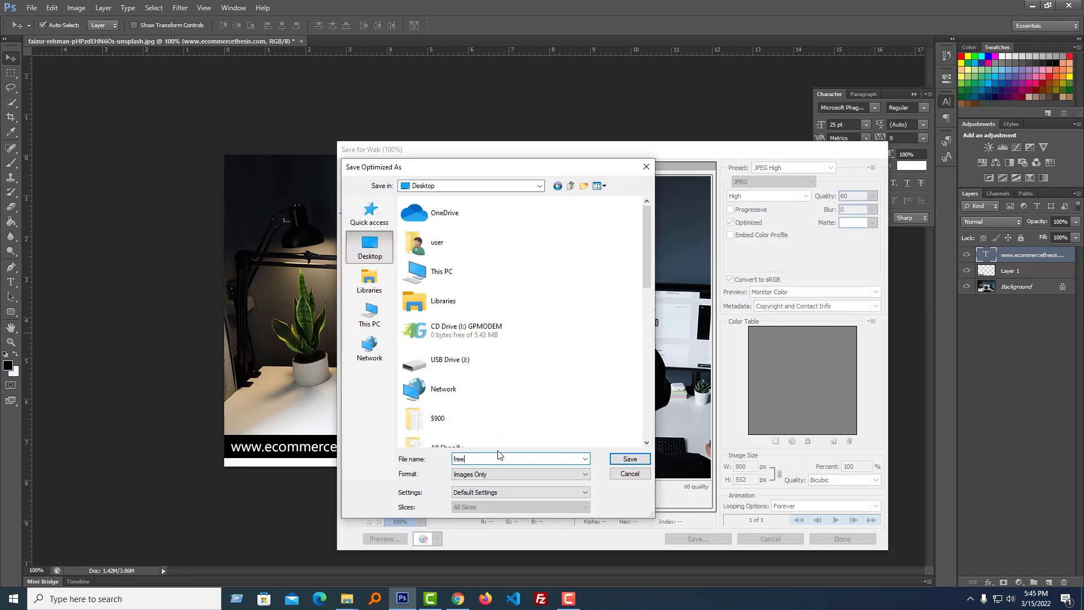
pyautogui.write('lancing')
pyautogui.press('Return')
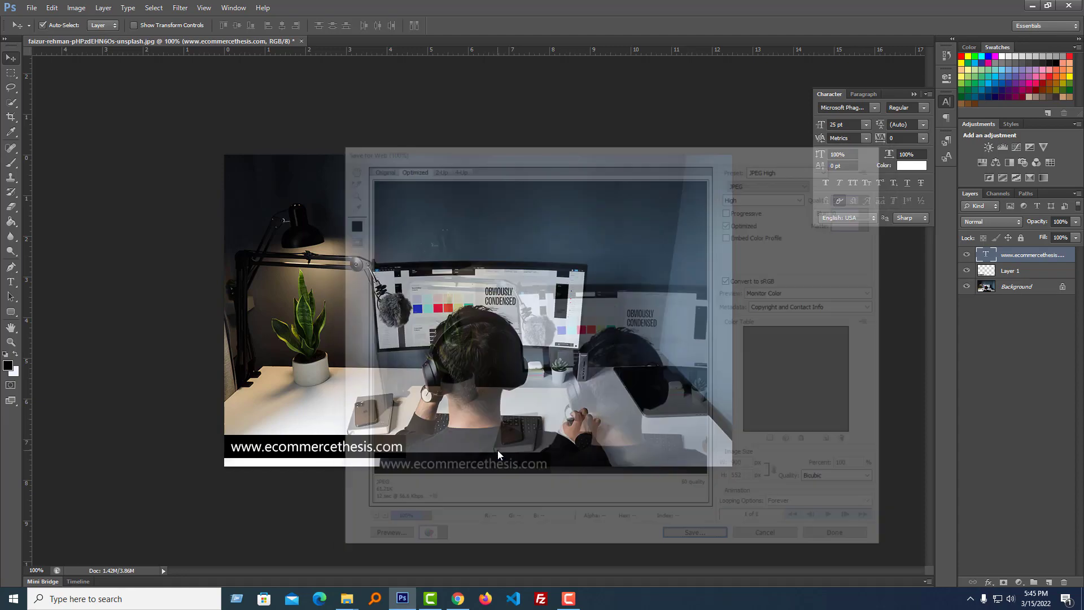
# Go to the Desktop, view the exported freelancing.jpg in Photos, and close it along with the Downloads folder window.
pyautogui.click(1028, 6)
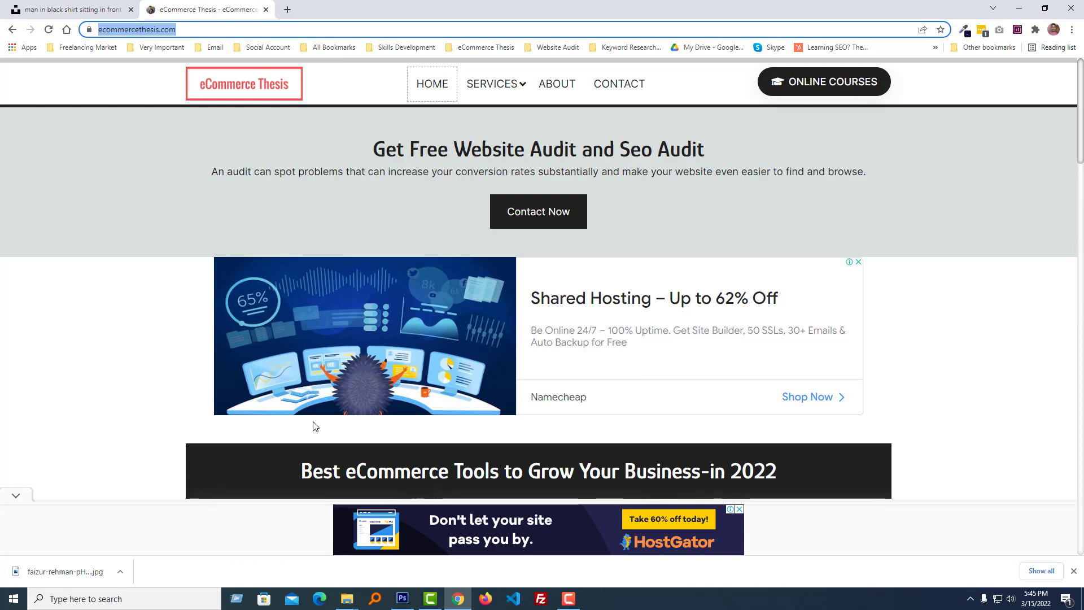
pyautogui.click(1015, 9)
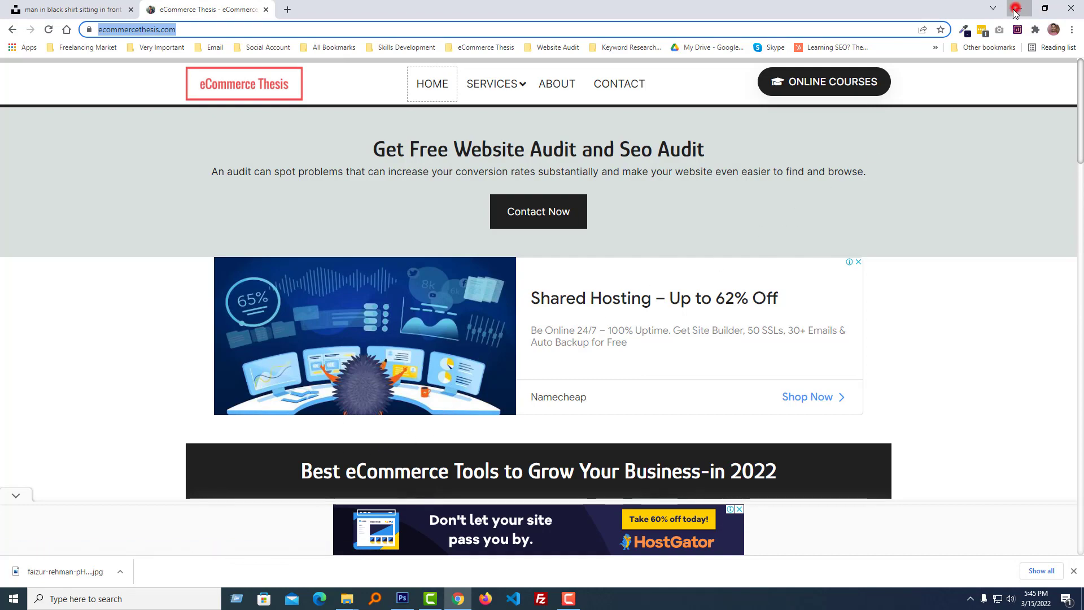
pyautogui.doubleClick(21, 250)
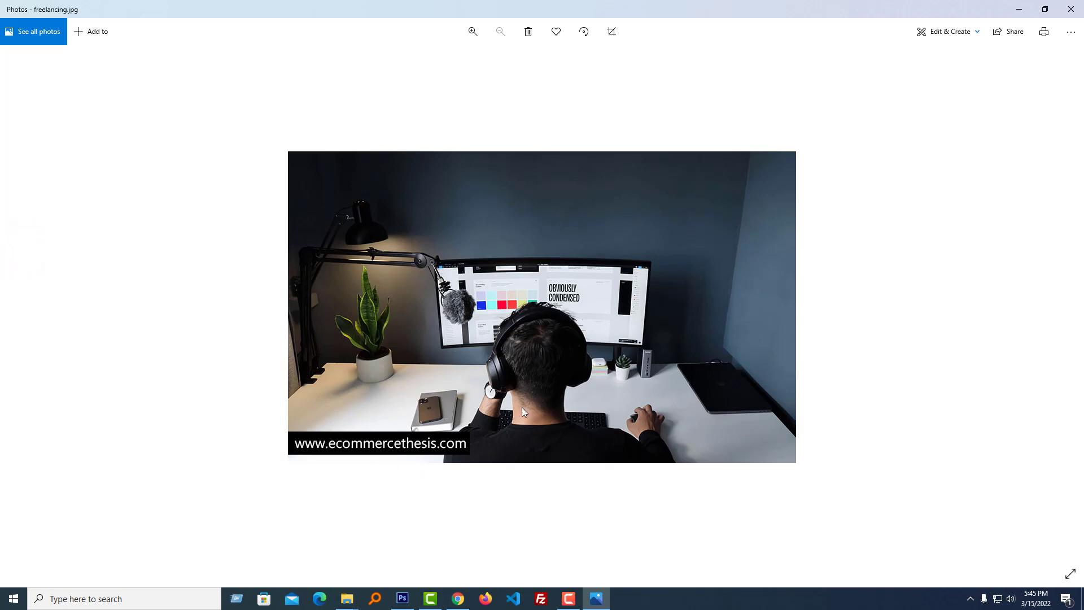
pyautogui.click(1071, 9)
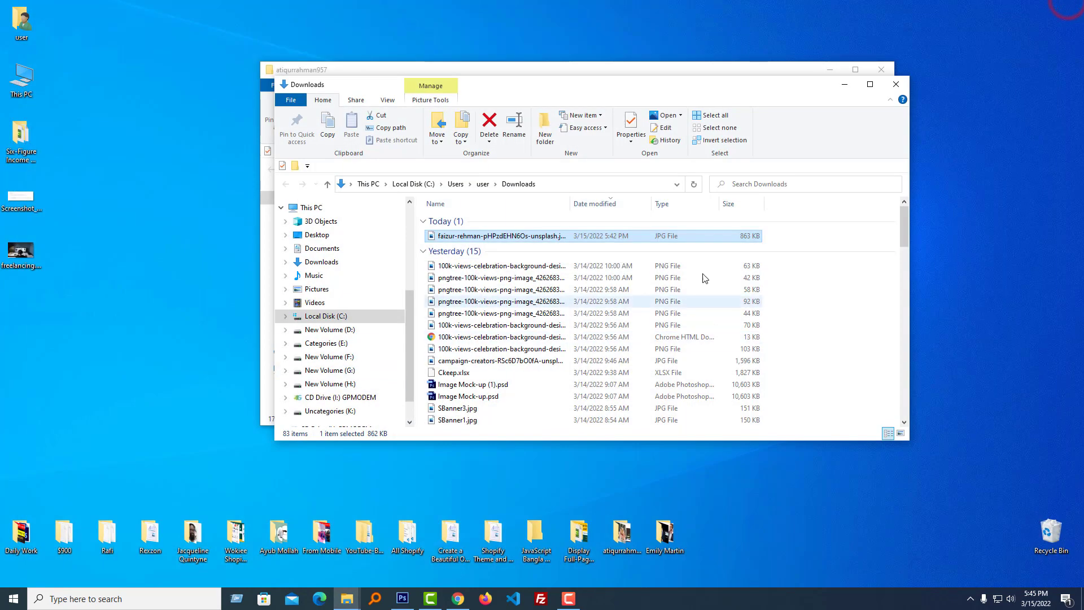
pyautogui.click(896, 84)
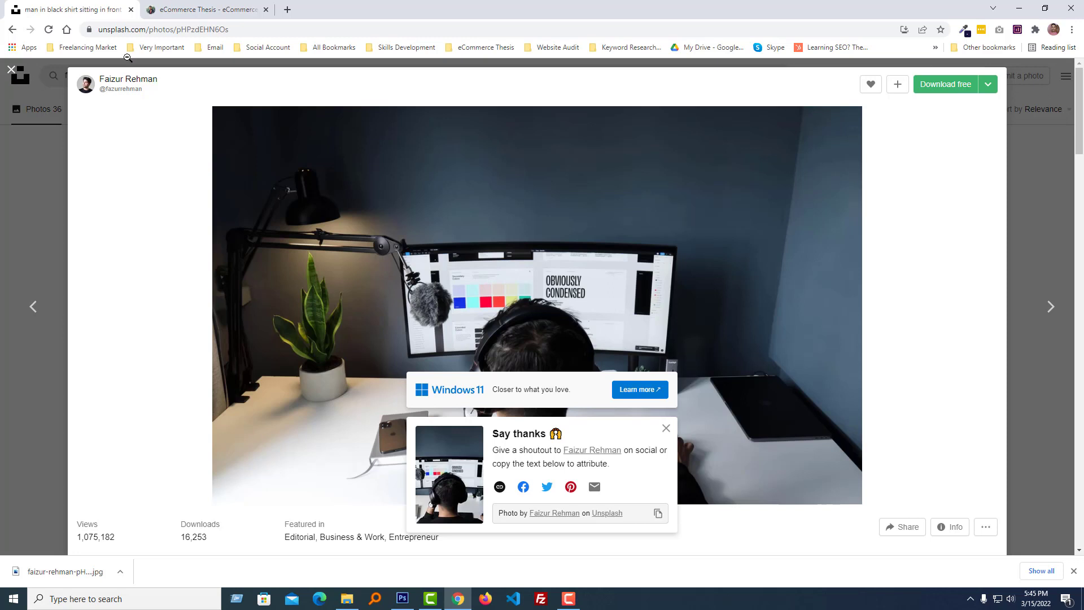
# Switch to Chrome and open amazon.com in a new tab.
pyautogui.click(288, 12)
pyautogui.click(319, 30)
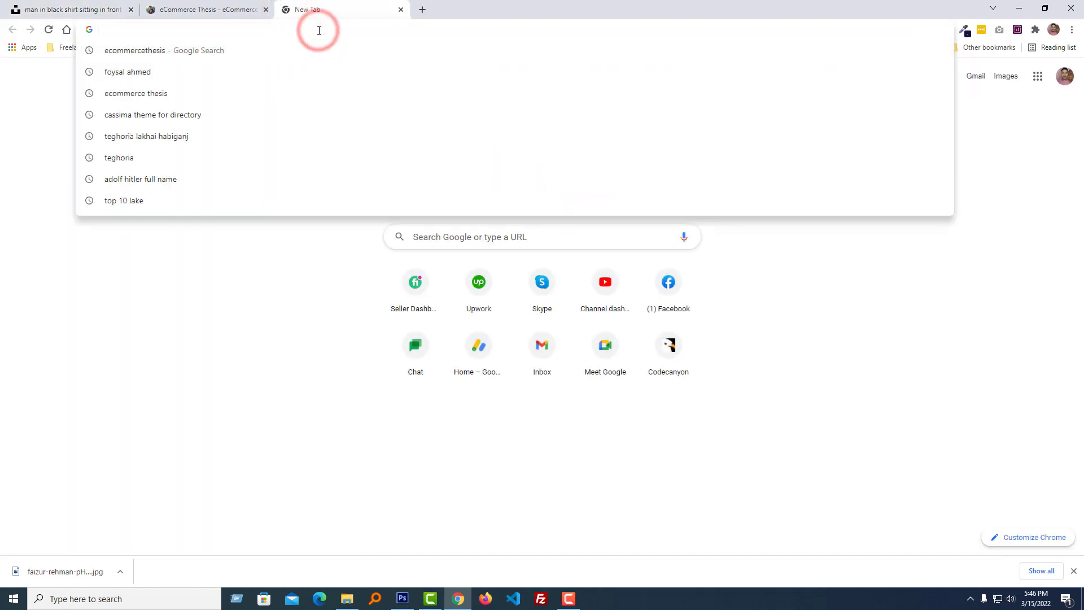
pyautogui.write('ama')
pyautogui.press('Return')
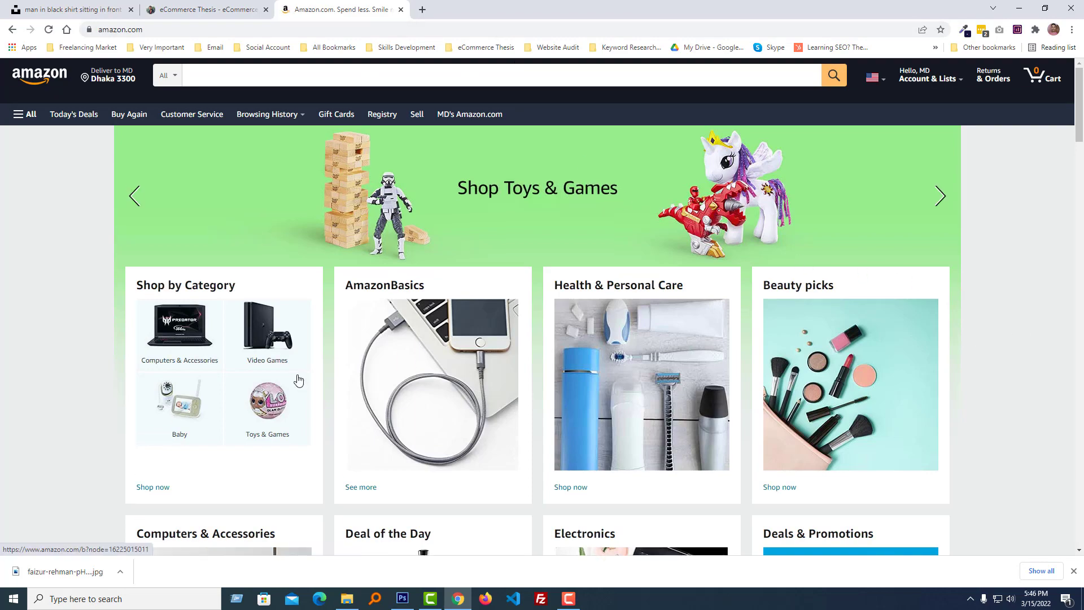
# Open the AmazonBasics listing, go to the HyperX Cloud II gaming headset's product page and view its gallery images.
pyautogui.scroll(-5, 500, 330)
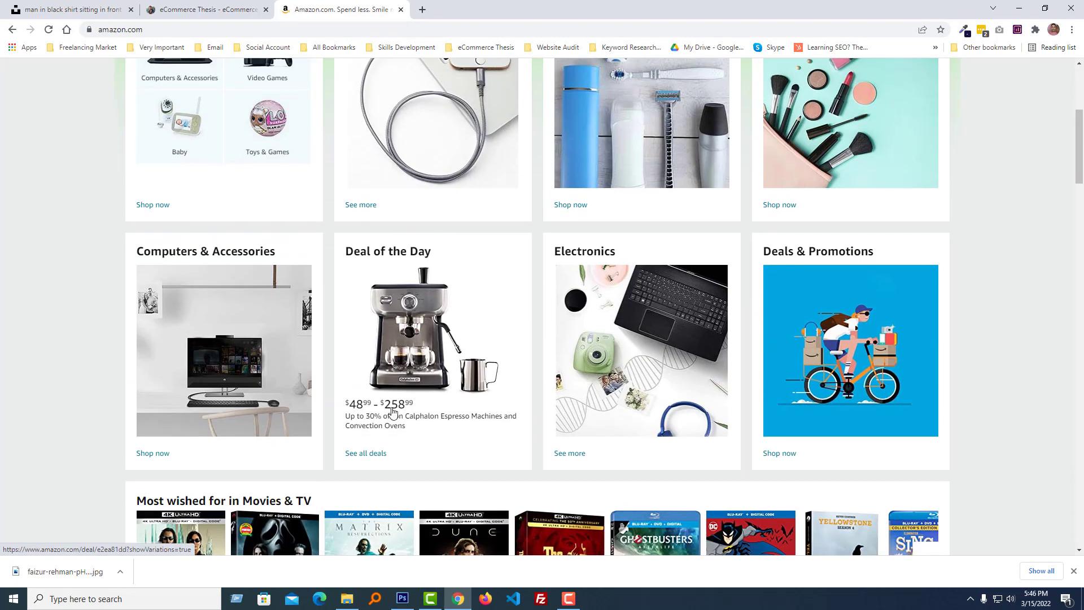
pyautogui.scroll(5, 393, 412)
pyautogui.click(422, 379)
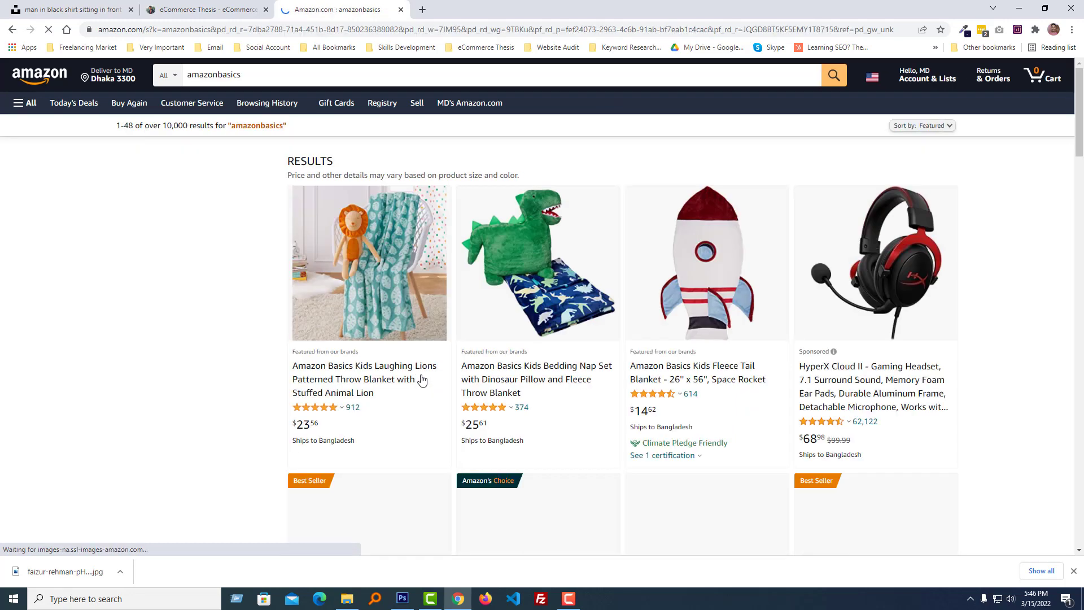
pyautogui.click(876, 285)
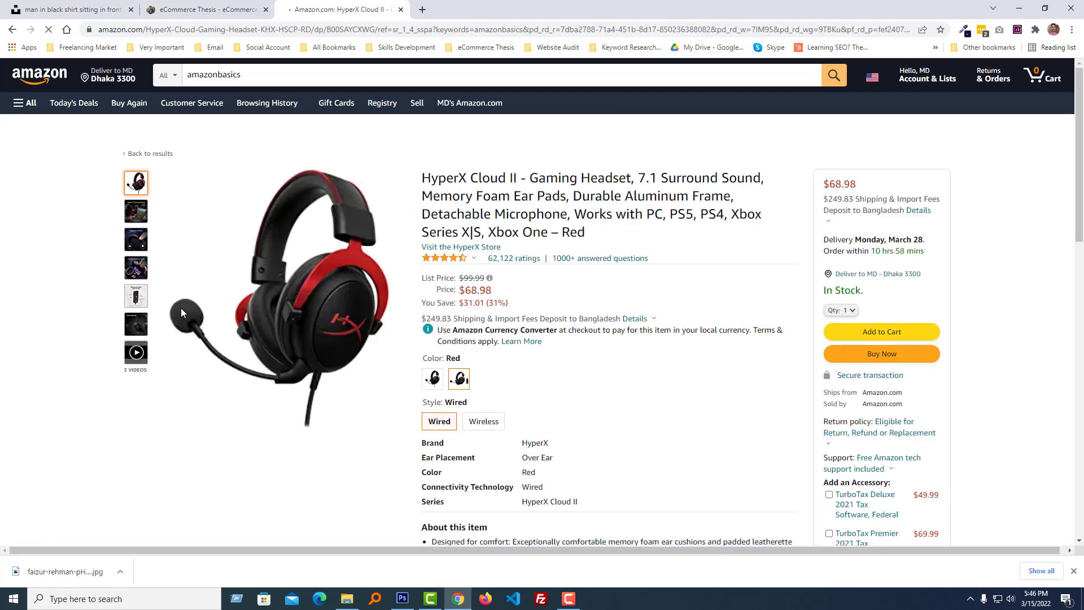
pyautogui.click(136, 212)
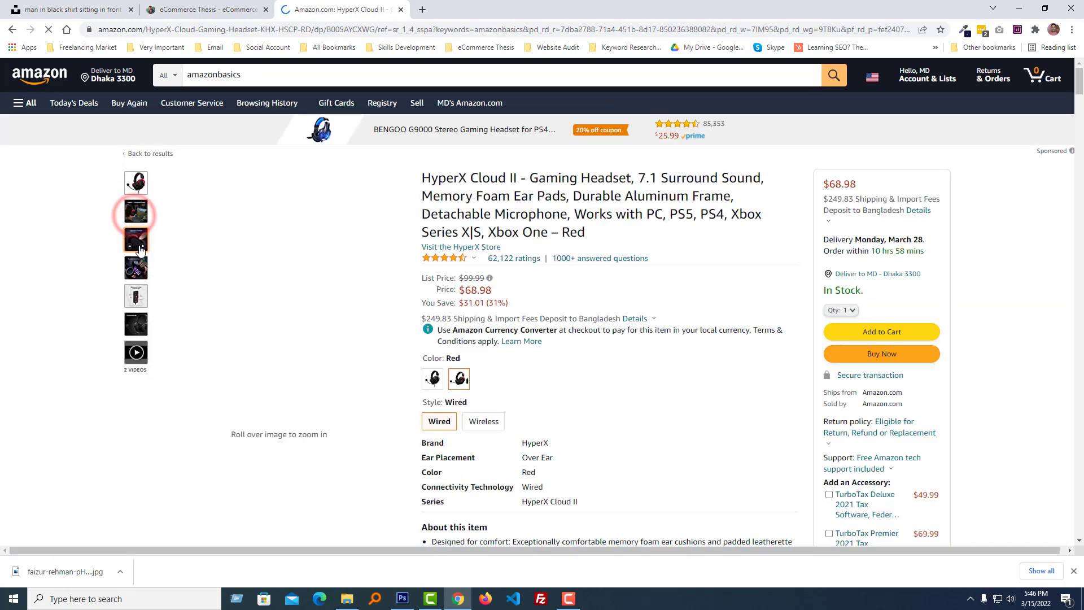
pyautogui.click(137, 224)
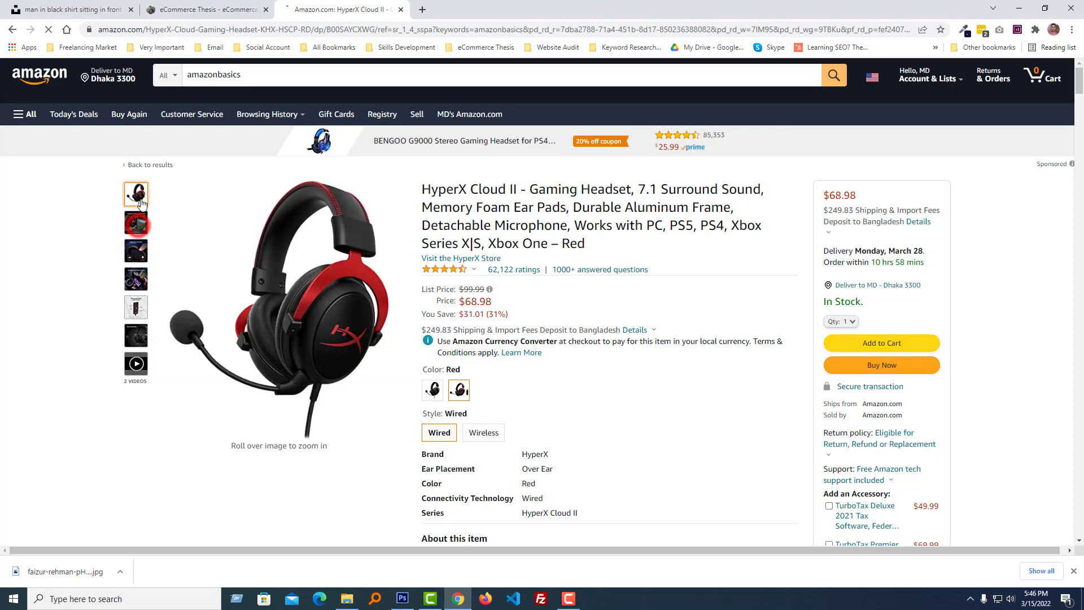
# Open the HyperX headset's main gallery image in its own tab and save it to the Desktop as a JPEG.
pyautogui.click(139, 310)
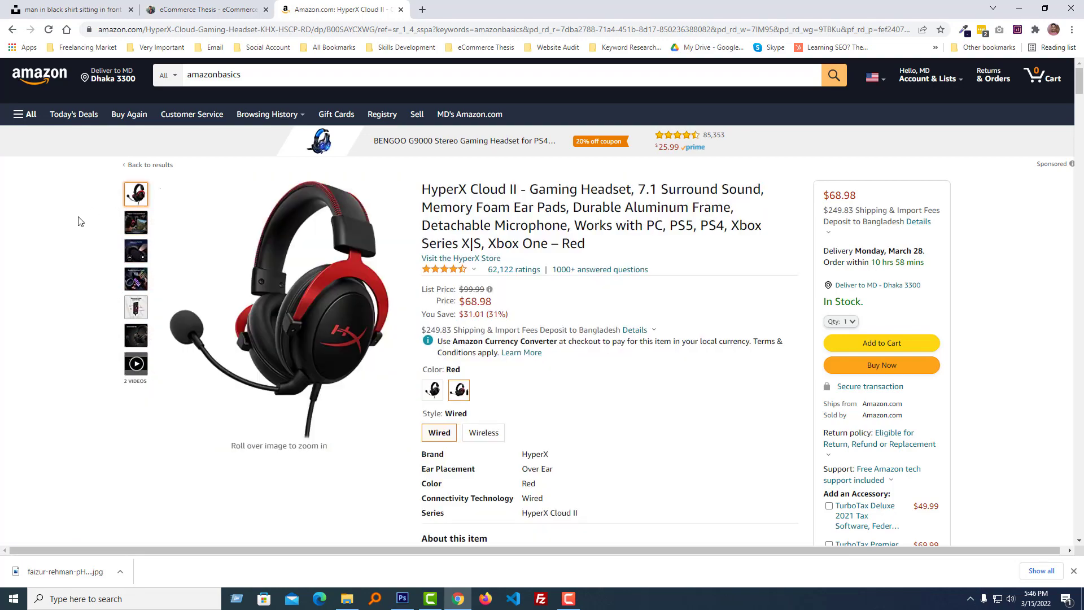
pyautogui.click(77, 217)
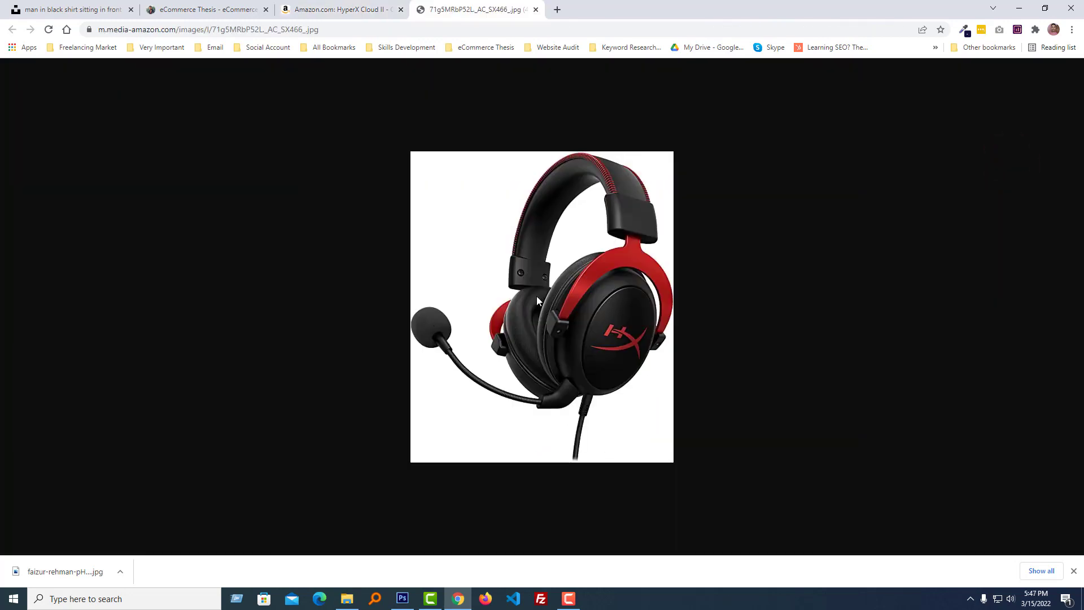
pyautogui.rightClick(536, 296)
pyautogui.click(564, 317)
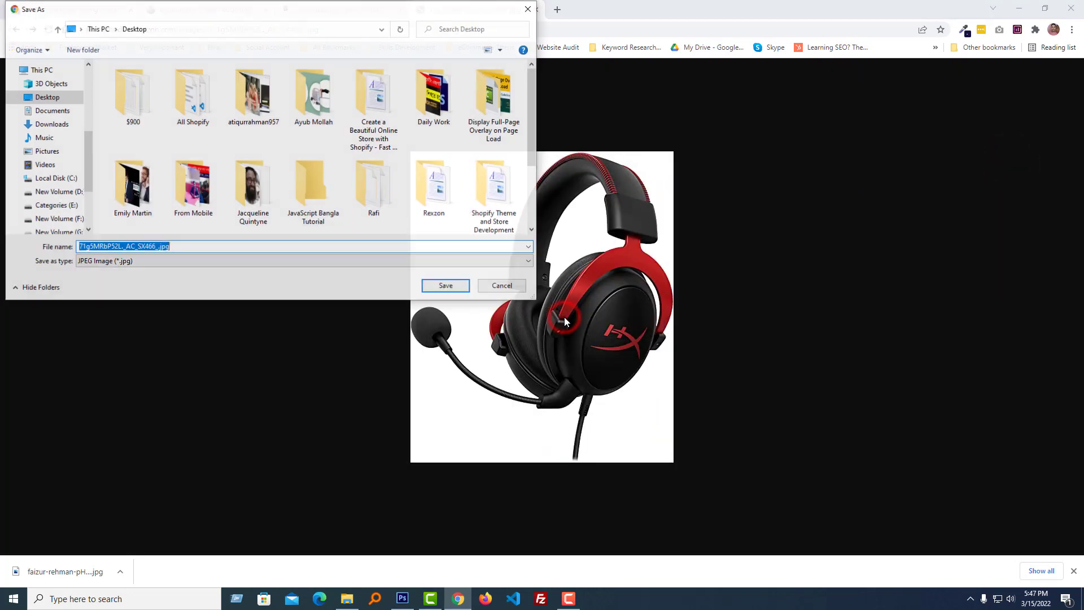
pyautogui.press('Return')
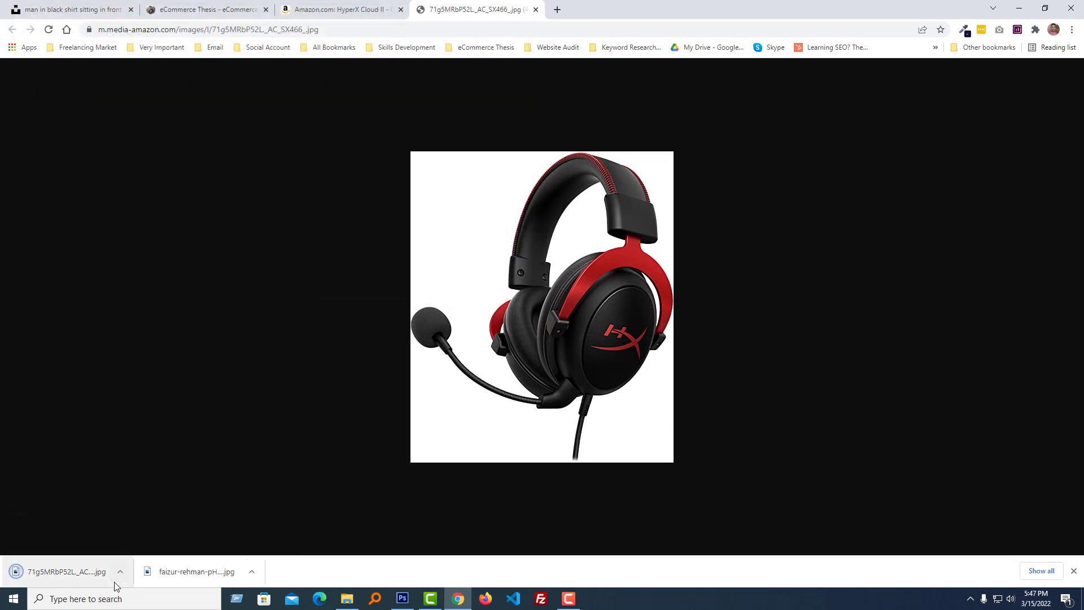
# Show the downloaded headset image in its folder and open it in Photoshop as a separate document.
pyautogui.click(120, 571)
pyautogui.click(138, 533)
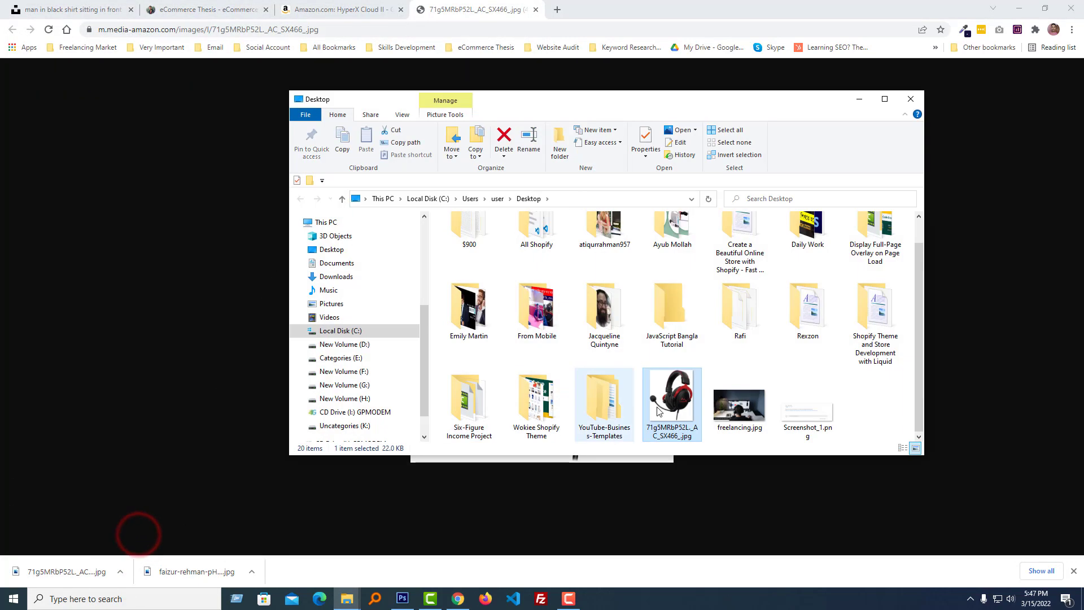
pyautogui.moveTo(657, 410); pyautogui.dragTo(277, 375)
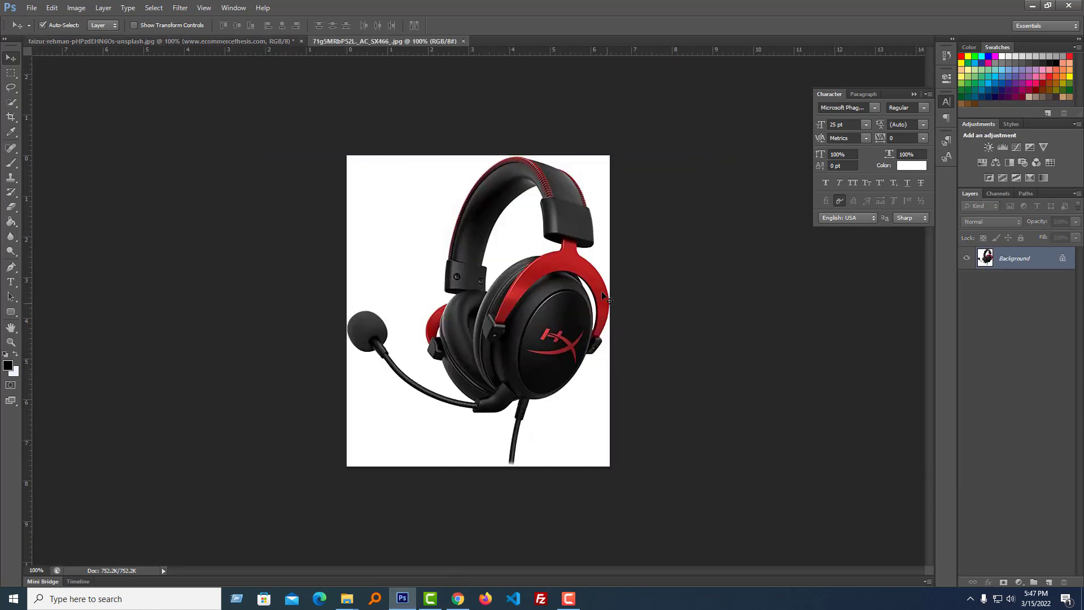
# Switch to the Amazon product page in Chrome, inspect the second gallery image and open its source link in a new tab.
pyautogui.click(457, 600)
pyautogui.click(326, 9)
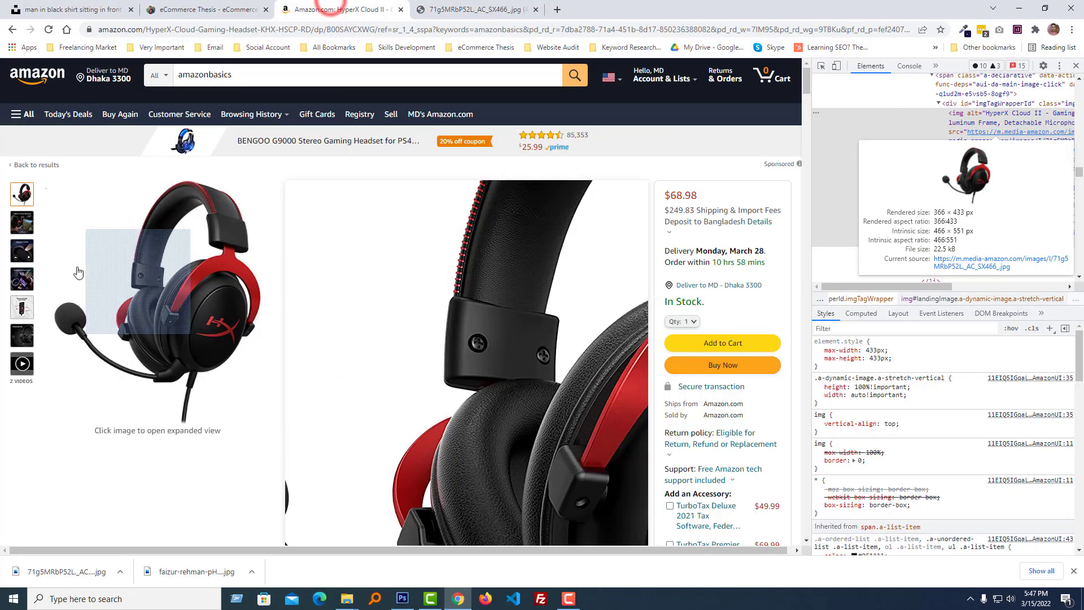
pyautogui.click(22, 226)
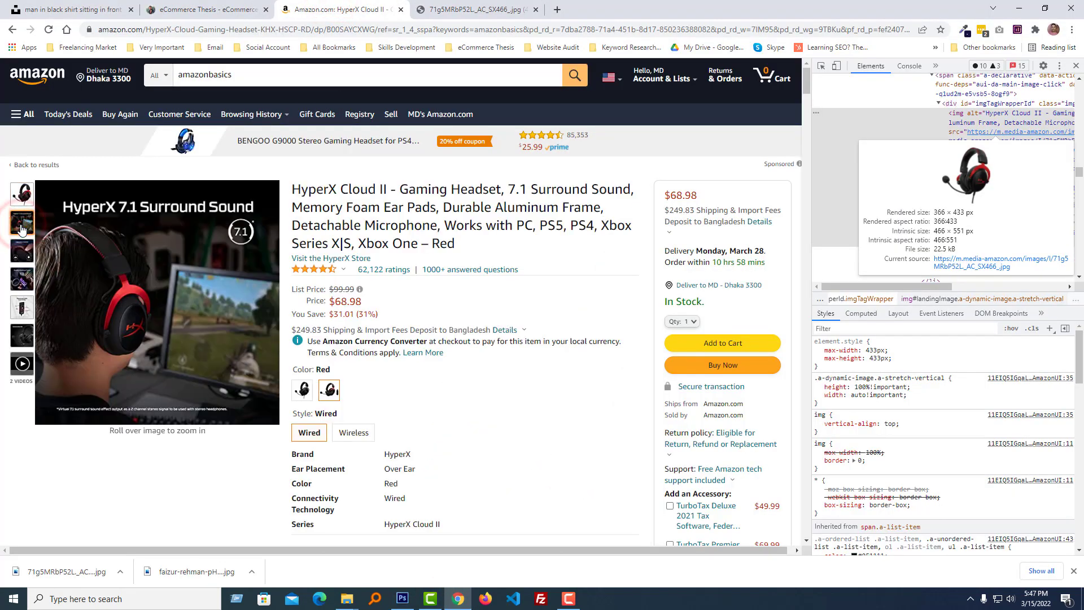
pyautogui.moveTo(134, 263)
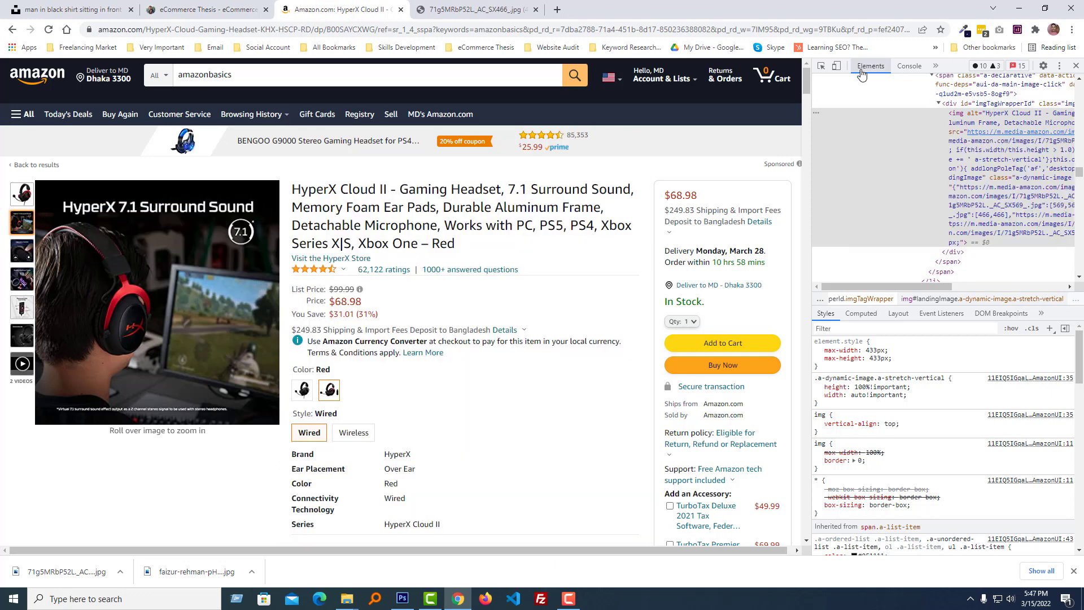
pyautogui.click(821, 65)
pyautogui.click(236, 327)
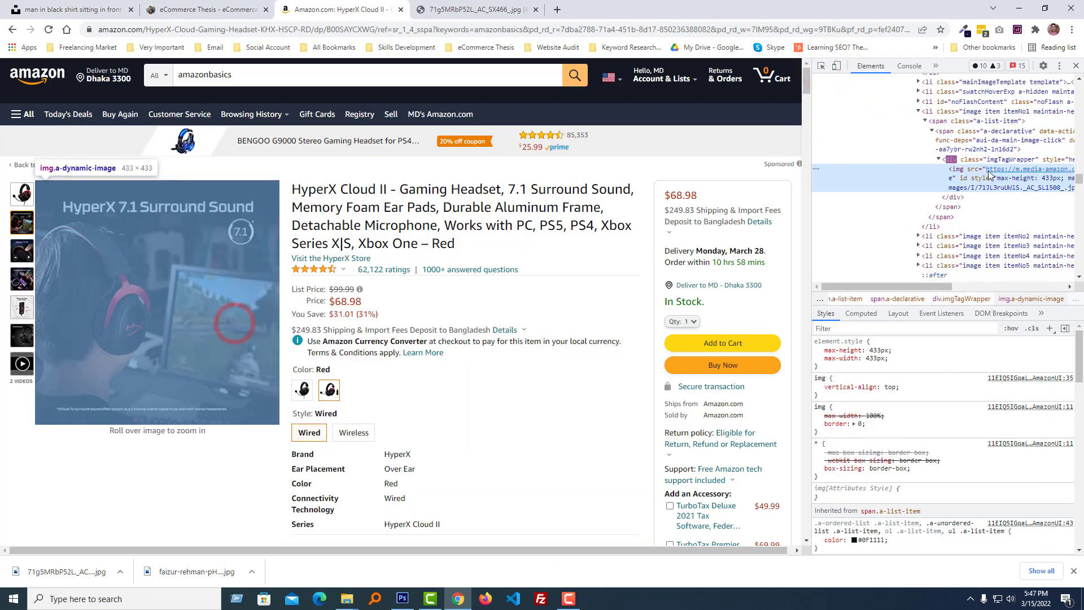
pyautogui.rightClick(1012, 175)
pyautogui.click(1021, 190)
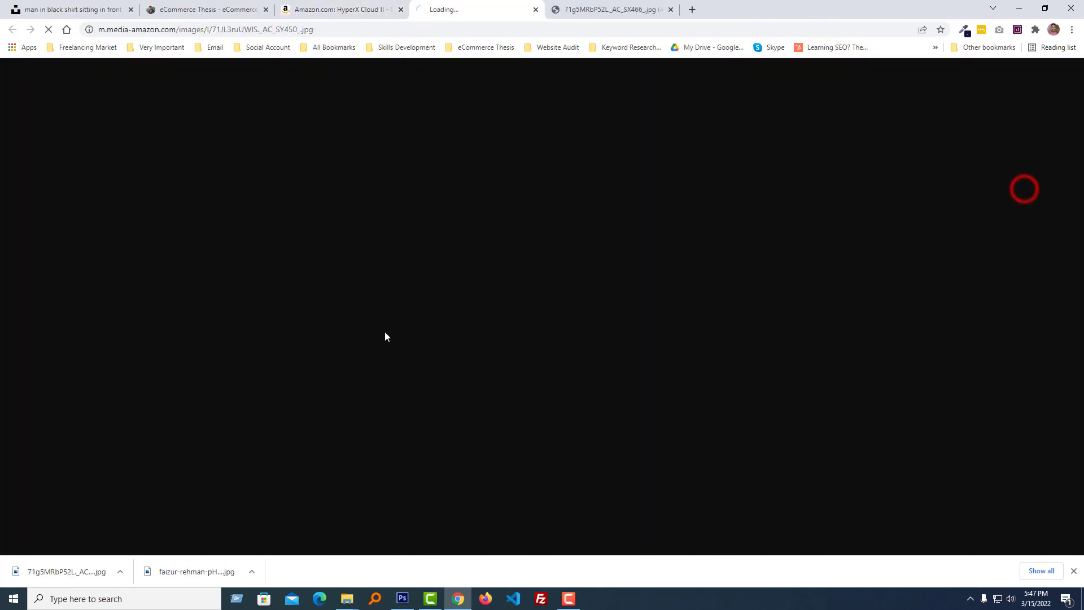
# Save the HyperX 7.1 Surround Sound image to the Desktop as a JPEG.
pyautogui.rightClick(552, 283)
pyautogui.click(582, 305)
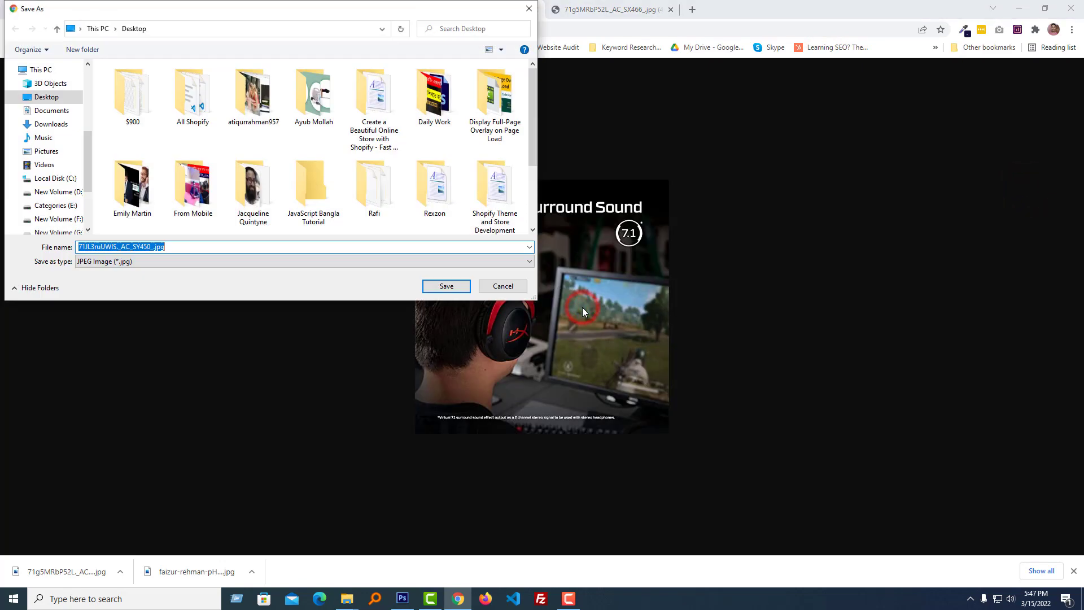
pyautogui.press('Return')
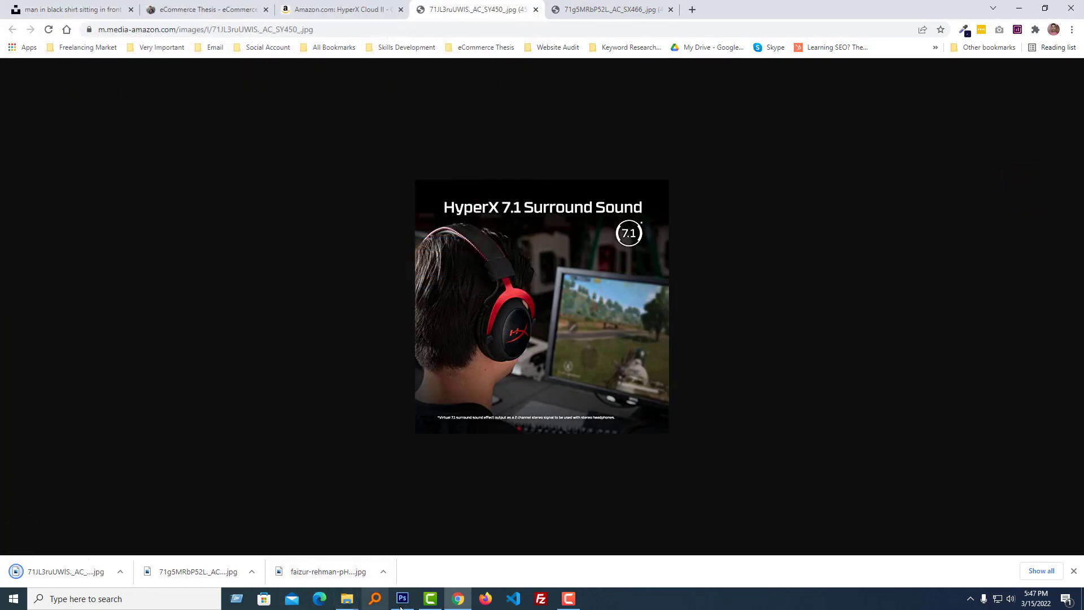
# Switch to Photoshop and create a new 1280 × 720 pixel document with a white background.
pyautogui.click(403, 599)
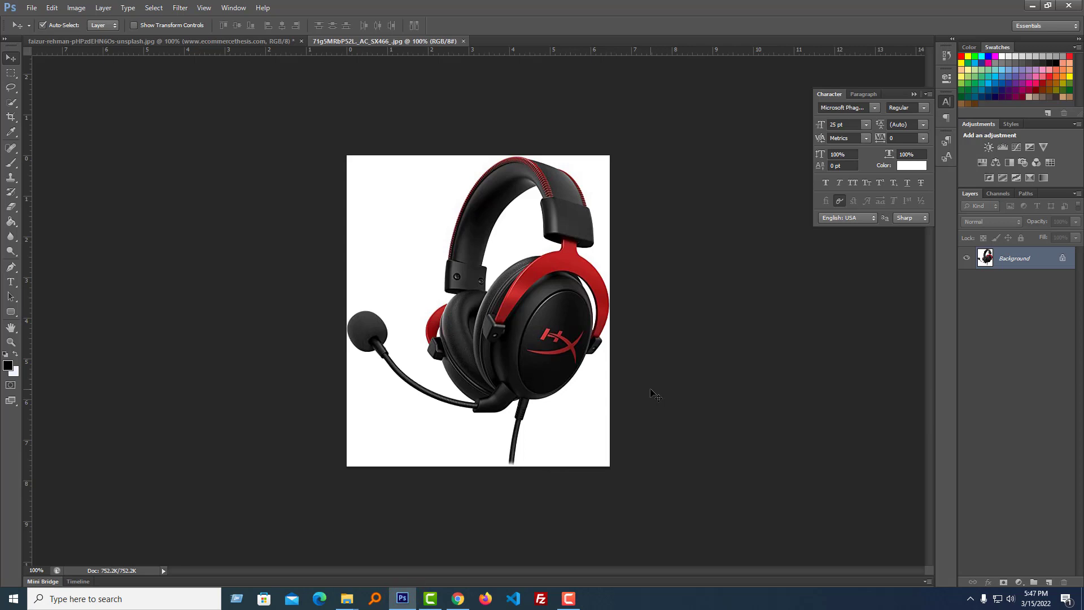
pyautogui.hotkey('ctrl', 'n')
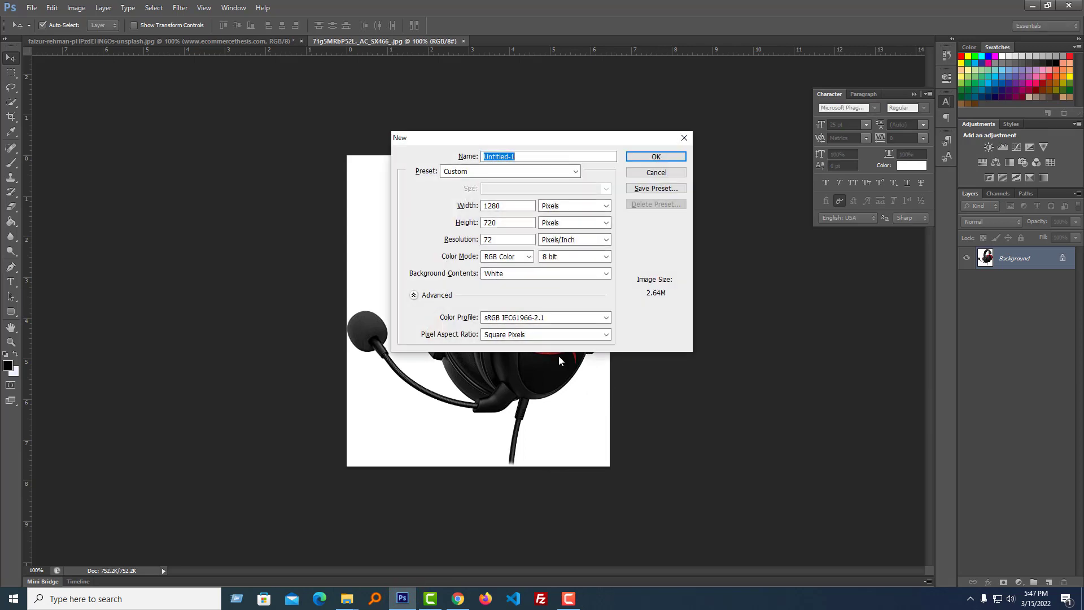
pyautogui.click(653, 160)
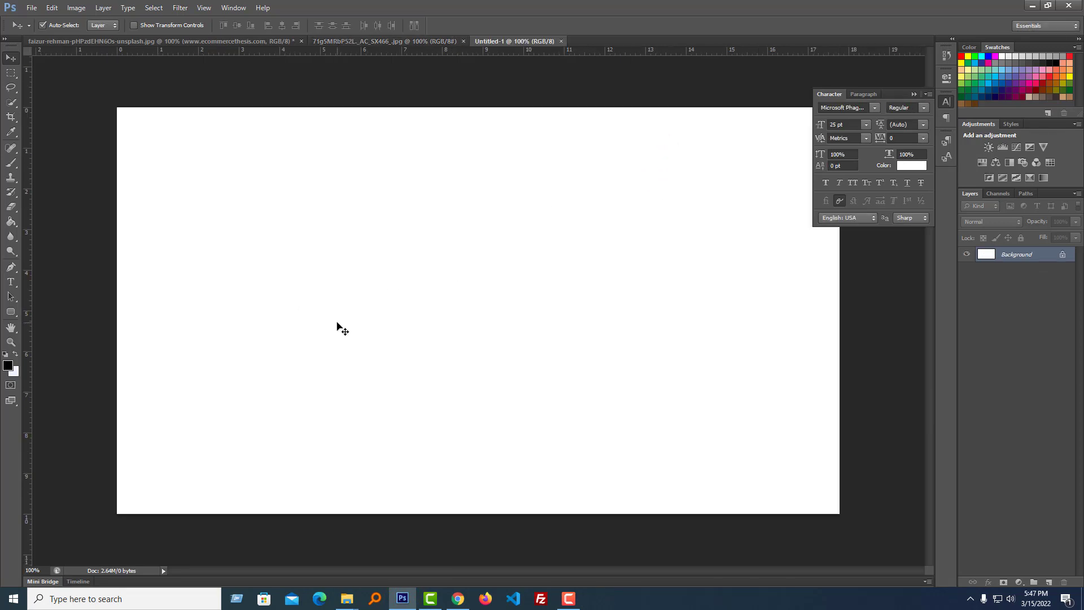
# Resize the blank document to 700 pixels wide with proportions constrained.
pyautogui.hotkey('ctrl', 'alt', 'i')
pyautogui.write('700')
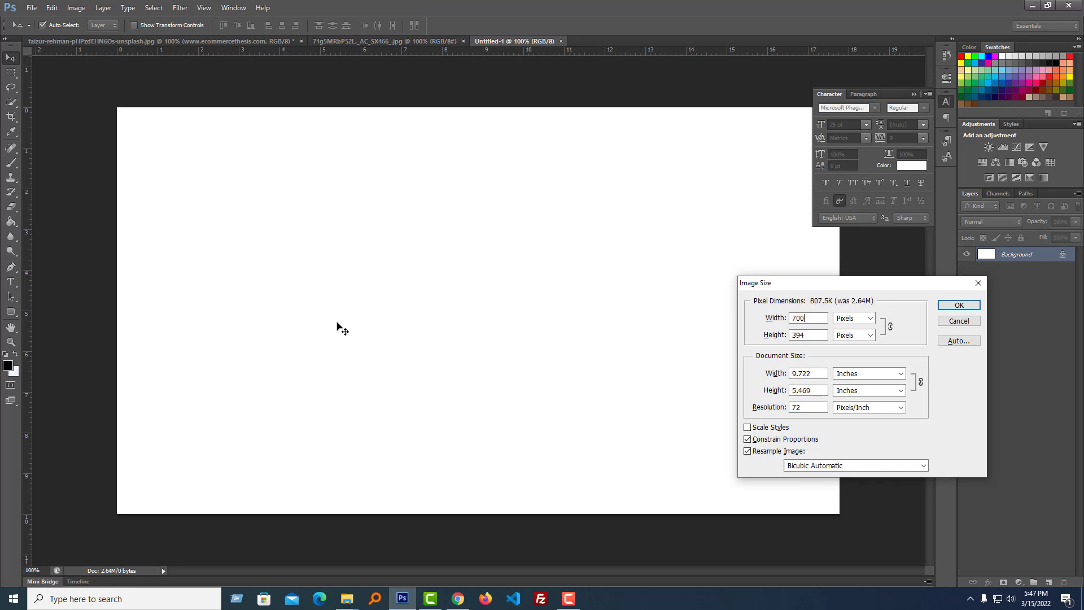
pyautogui.press('Return')
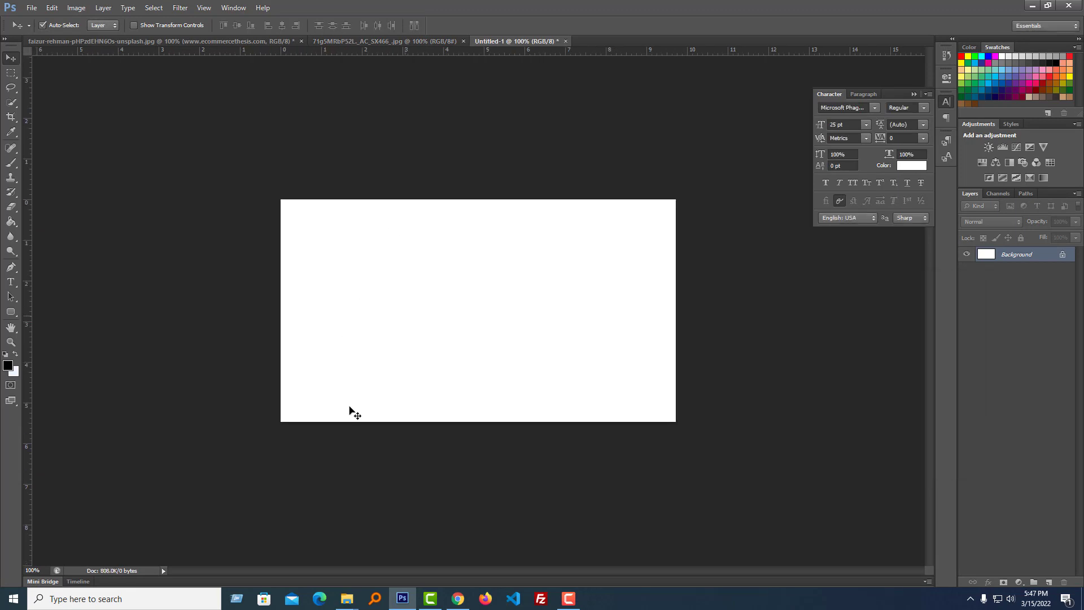
# Place both saved headset images from the Desktop folder into the new blank document.
pyautogui.click(346, 598)
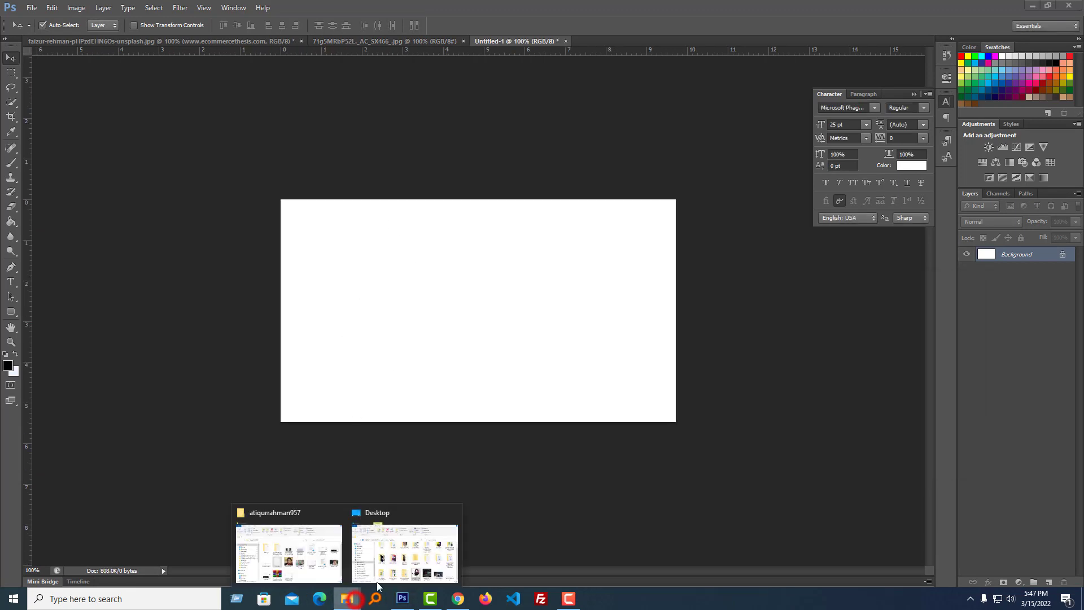
pyautogui.click(392, 570)
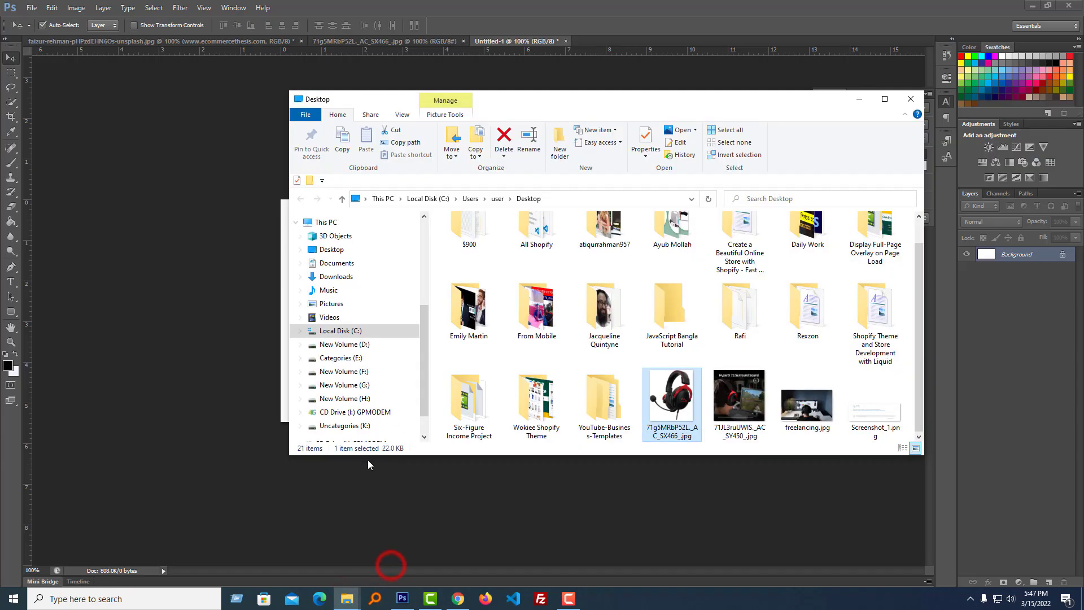
pyautogui.click(334, 276)
pyautogui.click(343, 251)
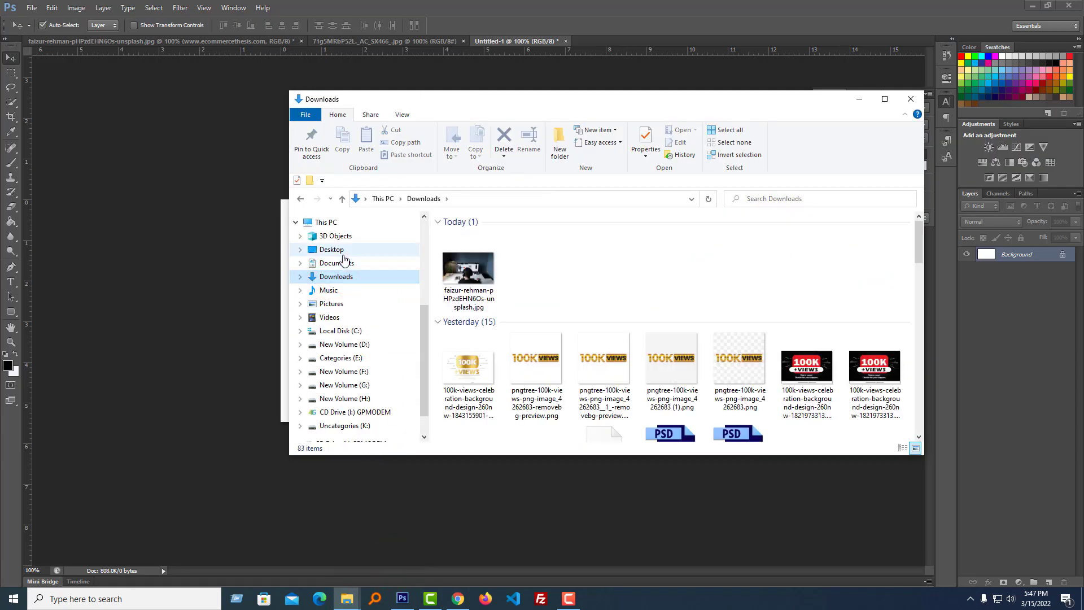
pyautogui.scroll(-1, 672, 395)
pyautogui.click(726, 402)
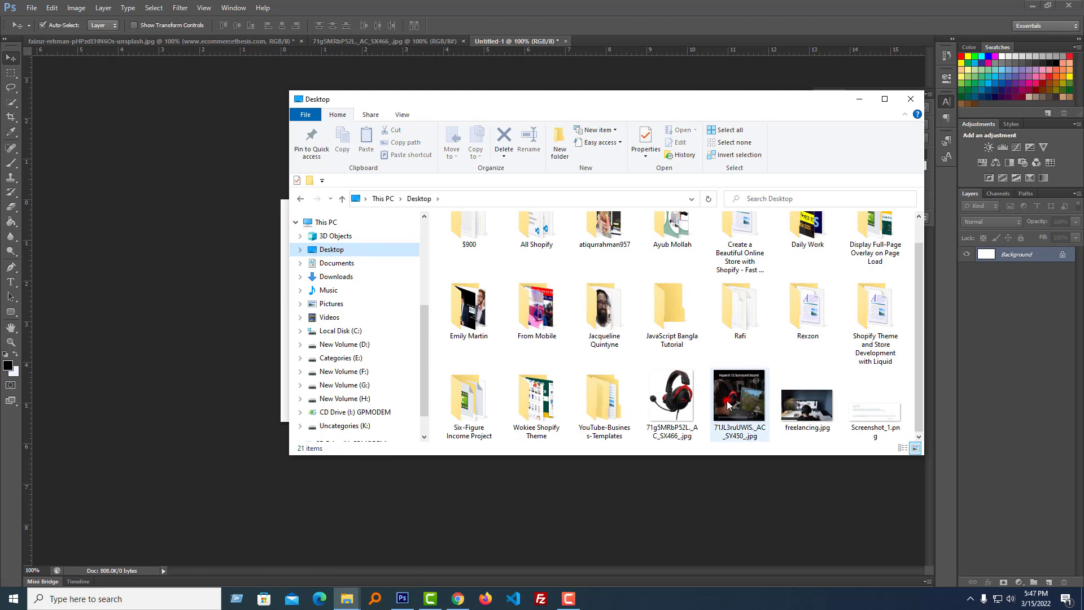
pyautogui.moveTo(693, 406); pyautogui.dragTo(221, 431)
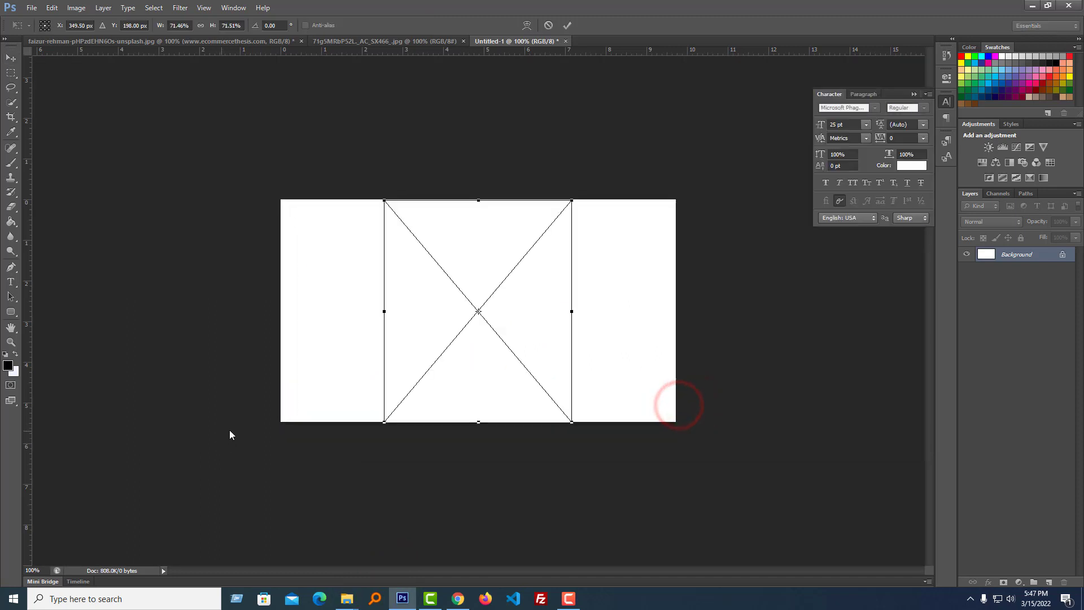
pyautogui.press('Return')
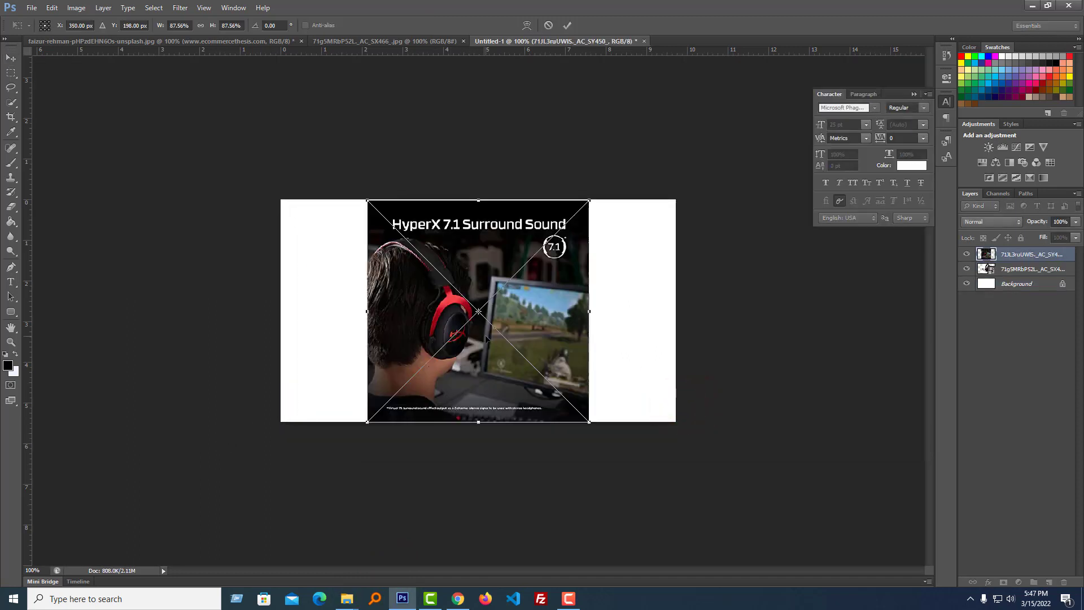
pyautogui.press('Return')
# Align the surround-sound image to the canvas's left edge, and scale the headset image to about 62.6% within the white area beside it.
pyautogui.moveTo(485, 338); pyautogui.dragTo(402, 337)
pyautogui.moveTo(531, 333); pyautogui.dragTo(612, 342)
pyautogui.hotkey('ctrl', 't')
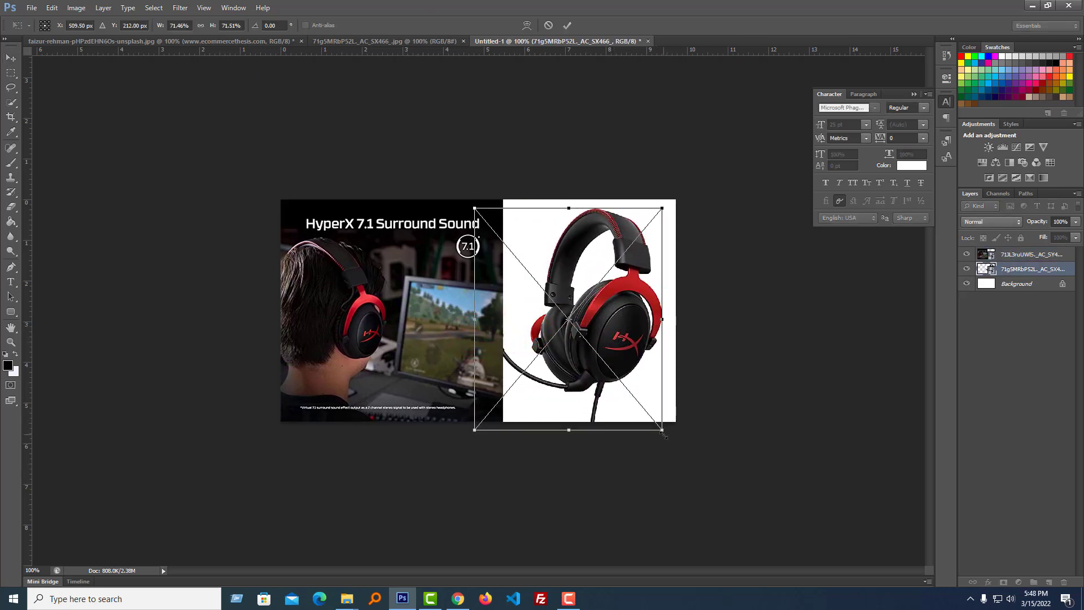
pyautogui.moveTo(662, 429); pyautogui.dragTo(636, 402)
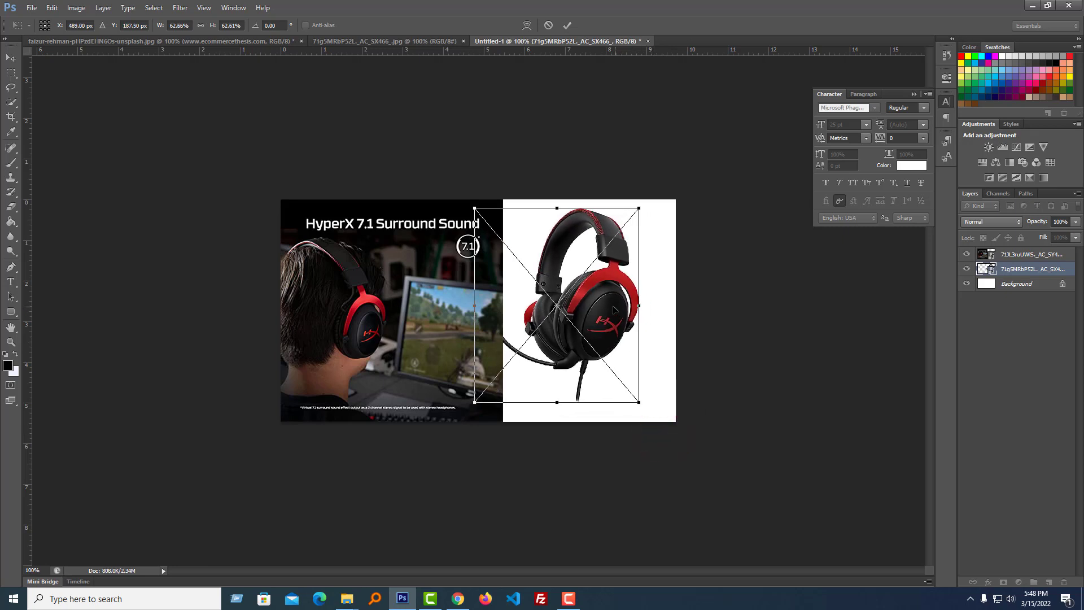
pyautogui.press('Return')
pyautogui.moveTo(615, 310); pyautogui.dragTo(639, 322)
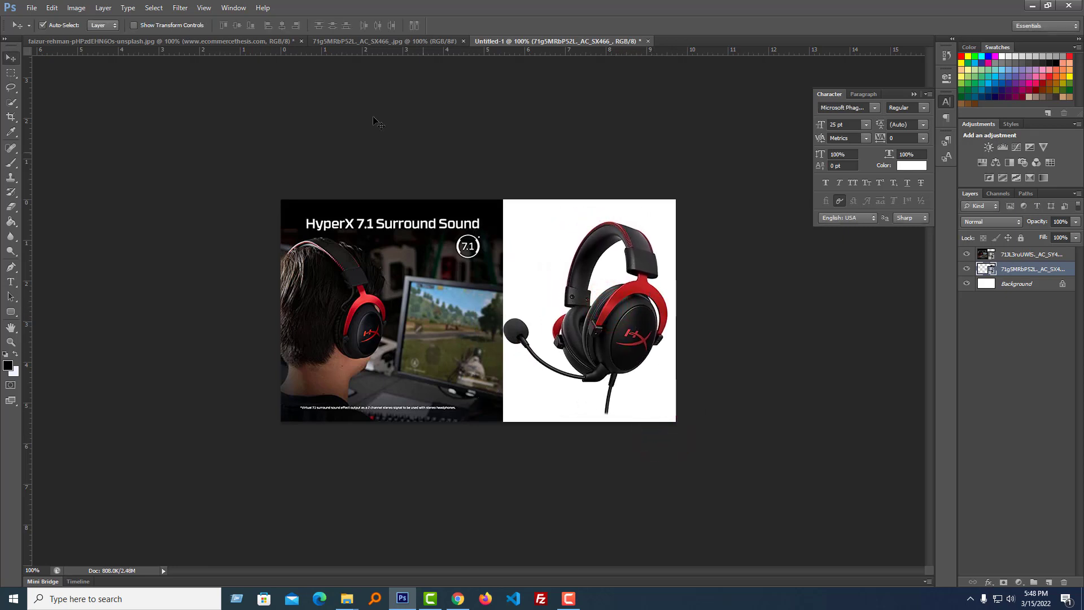
# Paste the ecommercethesis website address as text below the headset and set the text color to #292926.
pyautogui.hotkey('ctrl', 'a')
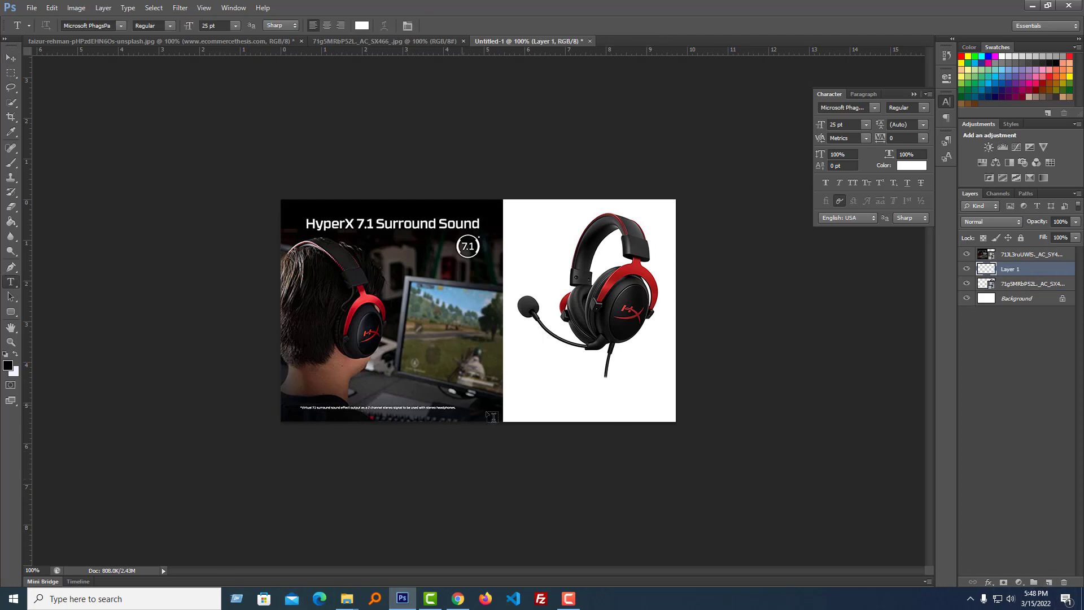
pyautogui.click(529, 404)
pyautogui.hotkey('ctrl', 'v')
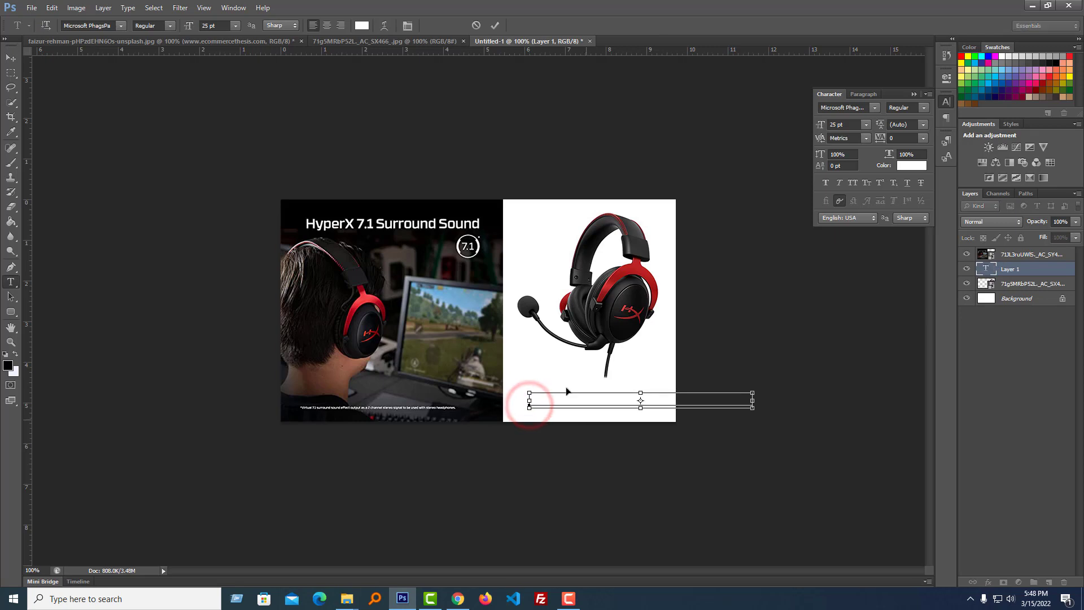
pyautogui.hotkey('ctrl', 'a')
pyautogui.click(362, 26)
pyautogui.click(395, 257)
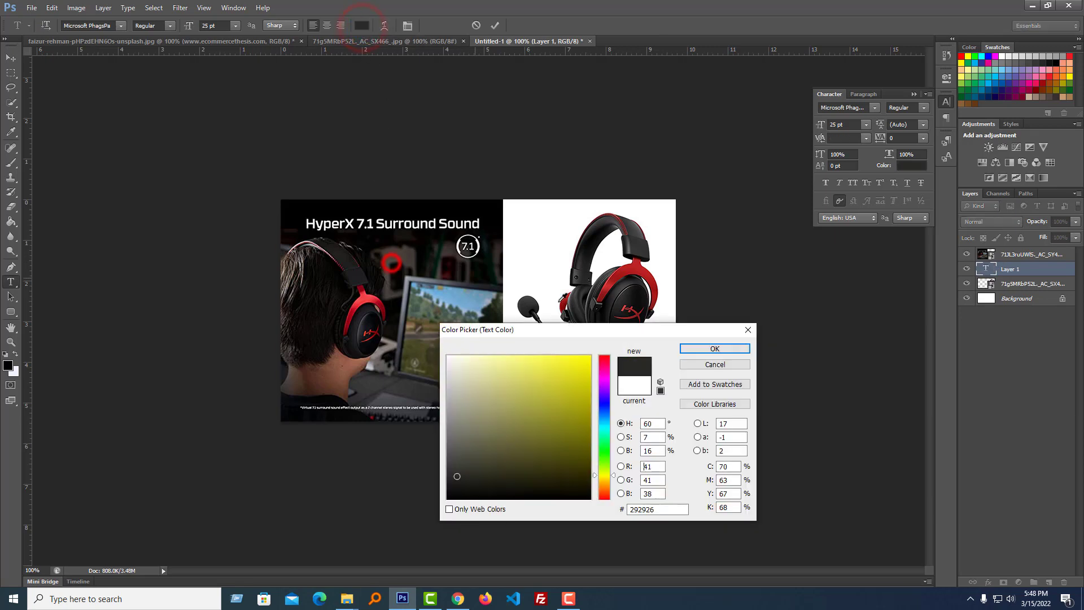
pyautogui.click(699, 346)
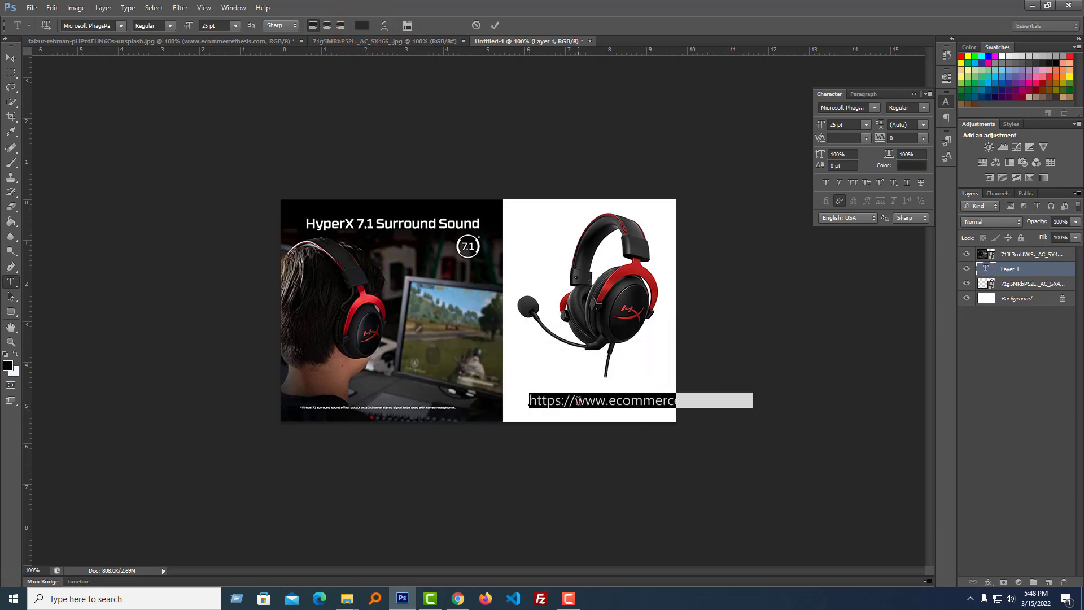
pyautogui.moveTo(579, 401); pyautogui.dragTo(514, 406)
pyautogui.press('BackSpace')
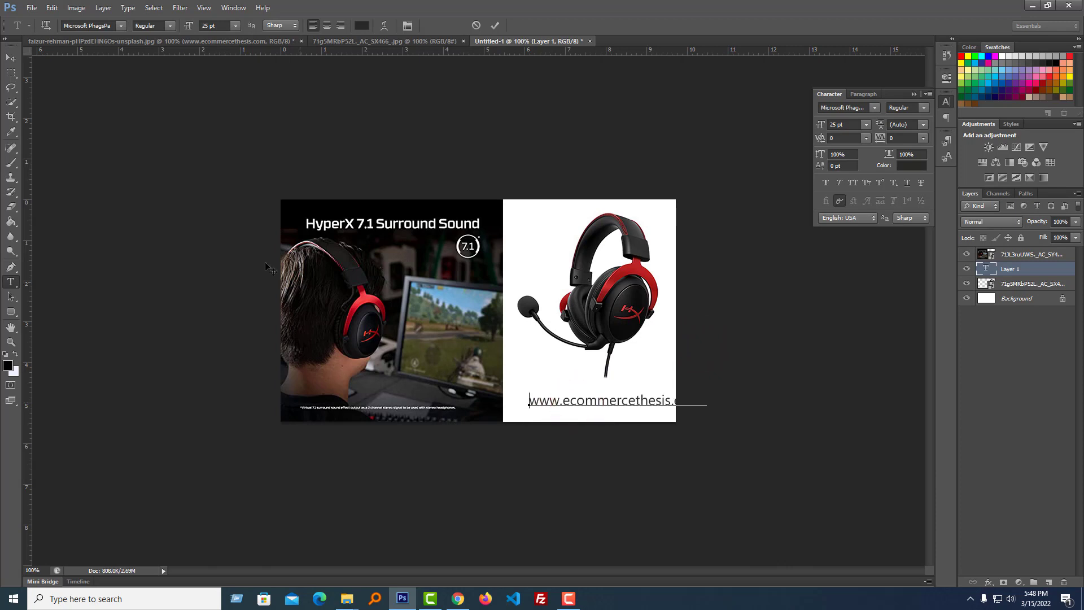
pyautogui.hotkey('ctrl', 'a')
pyautogui.click(207, 26)
pyautogui.scroll(-3, 207, 26)
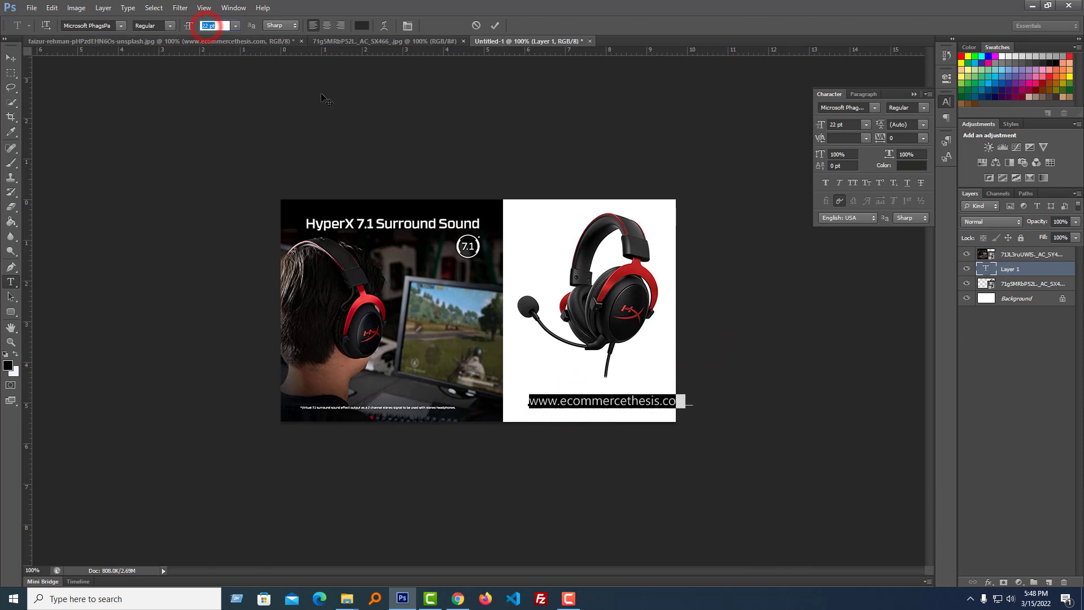
pyautogui.press('Down')
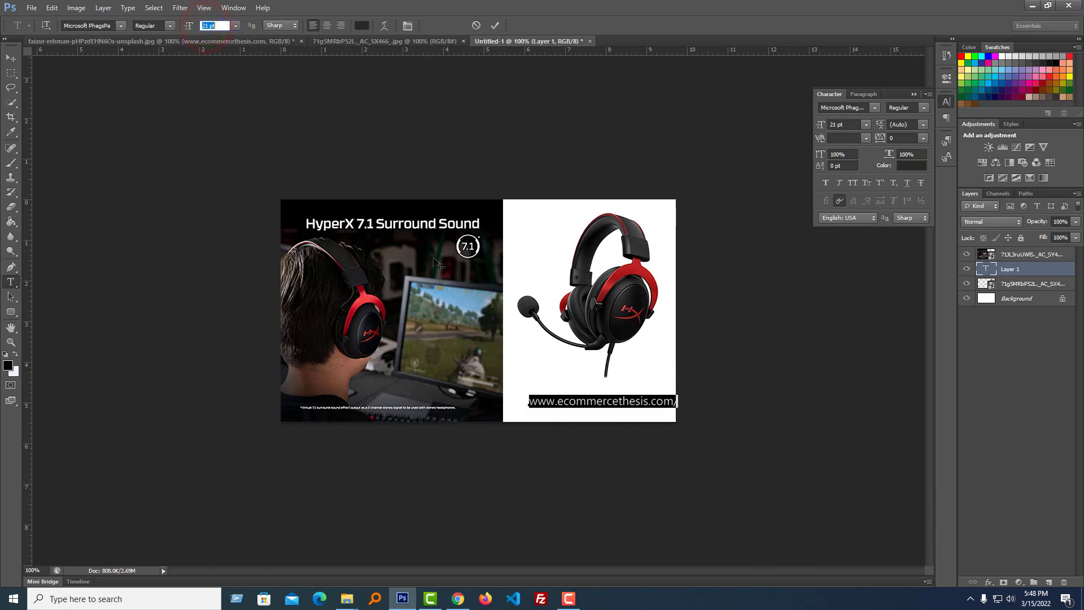
pyautogui.click(676, 403)
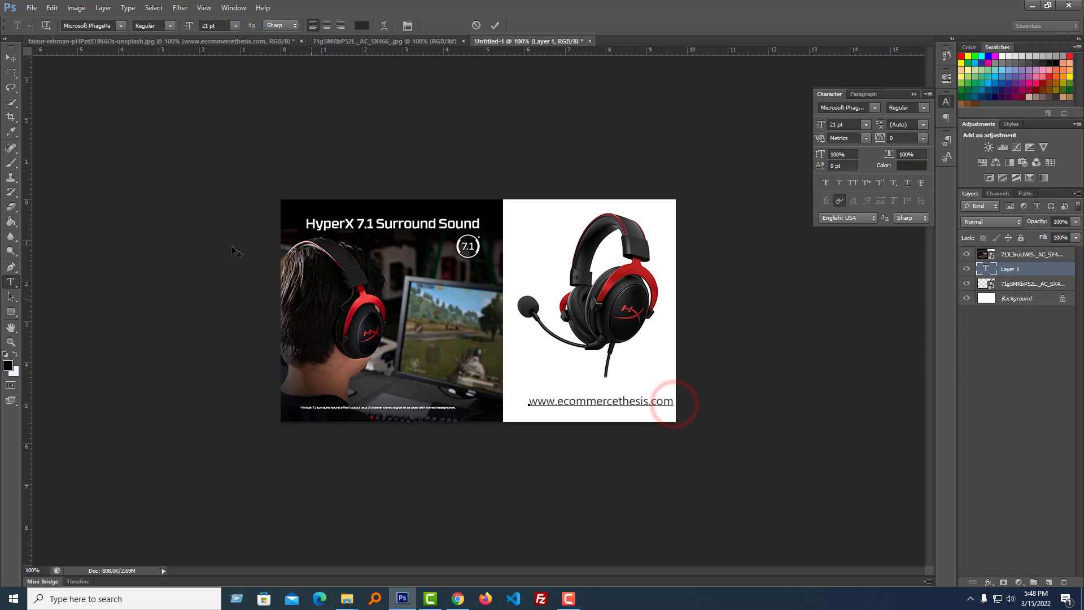
# Move the website address text so it sits centered beneath the headset, and add a new blank layer above it.
pyautogui.click(13, 59)
pyautogui.moveTo(596, 403); pyautogui.dragTo(584, 410)
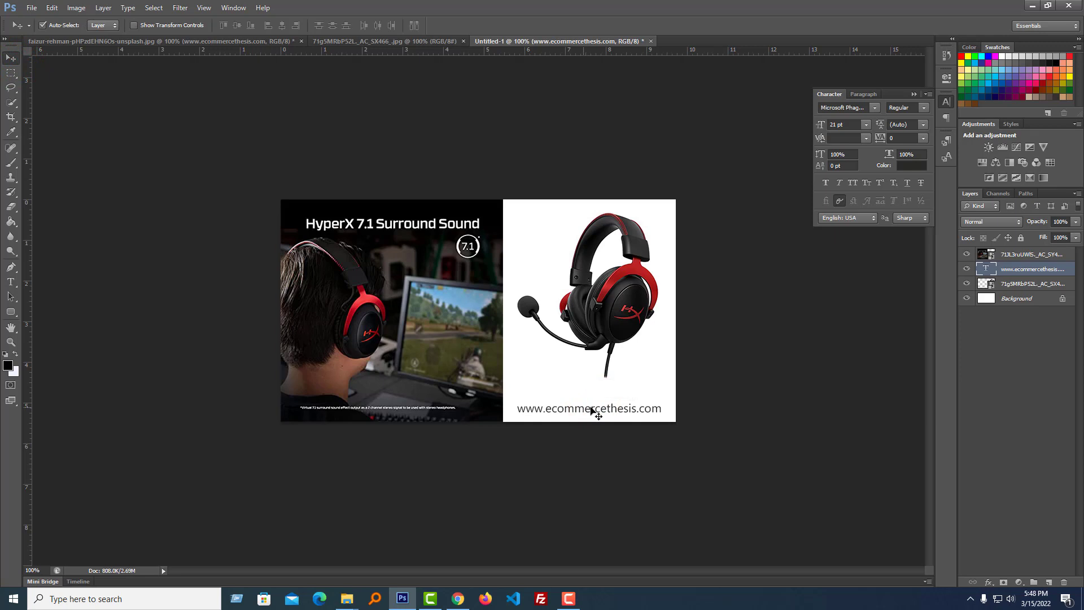
pyautogui.click(1047, 582)
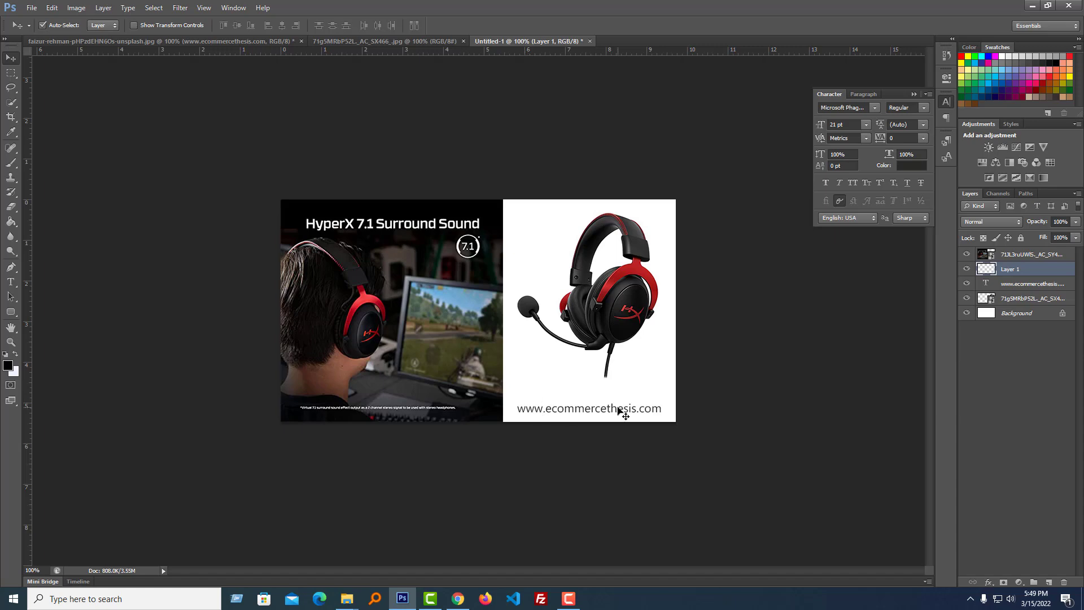
# Start a Save for Web export as JPEG High, and copy "Gaming Headset" from the Amazon product title in Chrome.
pyautogui.hotkey('ctrl', 'alt', 'shift', 's')
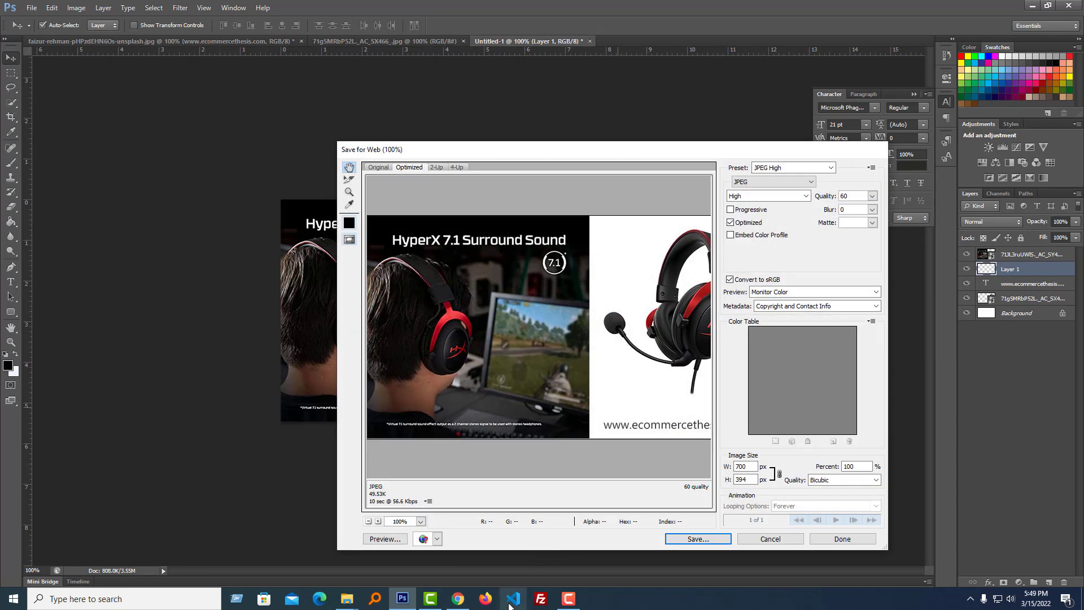
pyautogui.click(458, 598)
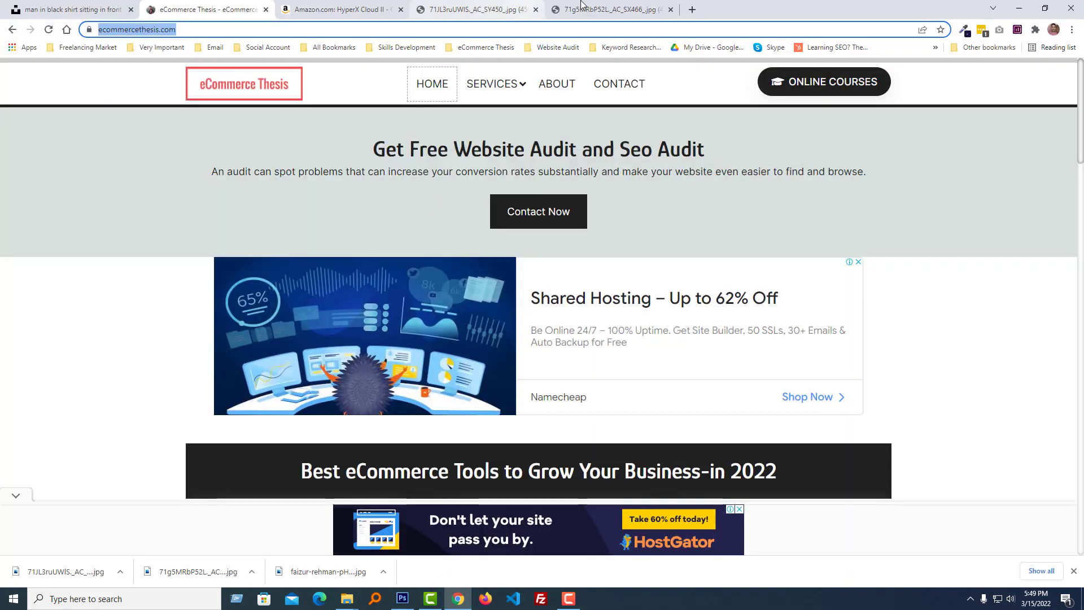
pyautogui.click(337, 9)
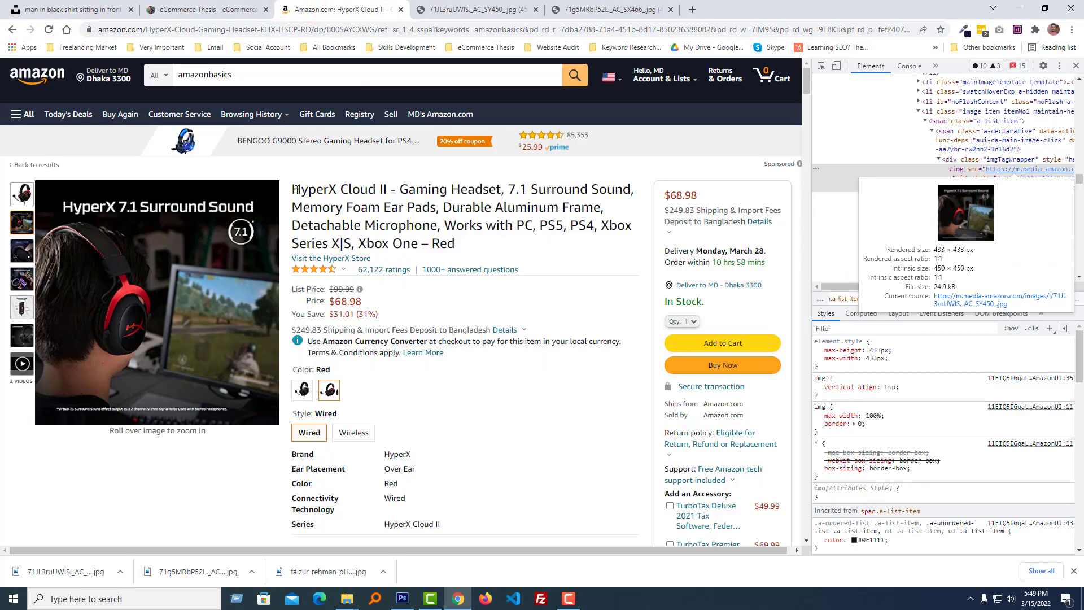
pyautogui.moveTo(400, 190); pyautogui.dragTo(501, 189)
pyautogui.hotkey('ctrl', 'c')
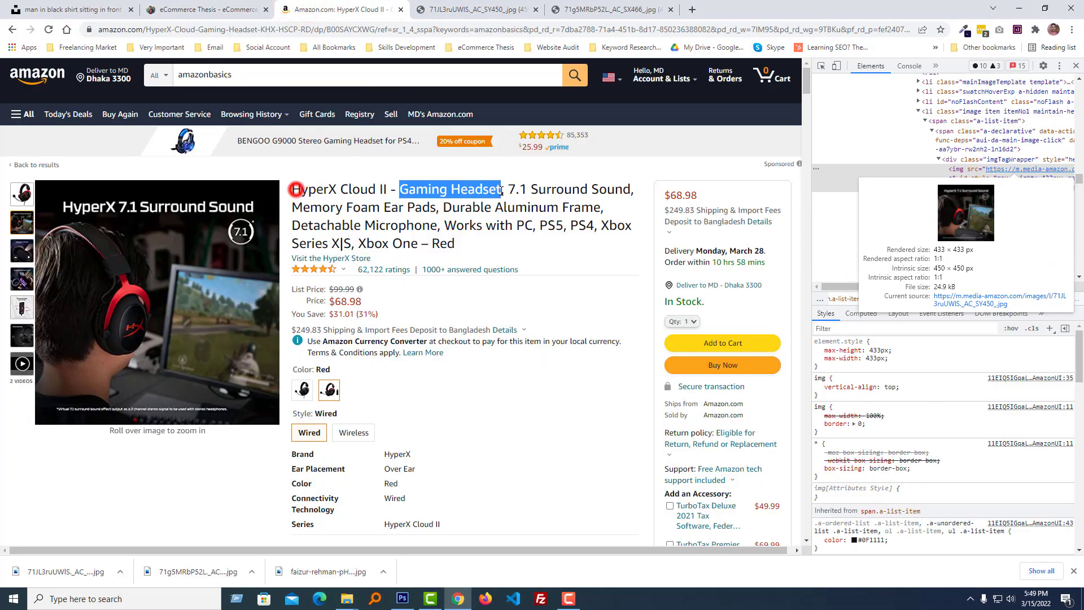
# Return to Photoshop and save the optimized JPEG to the Desktop, using the copied product phrase "Gaming Headset" as its file name.
pyautogui.click(402, 599)
pyautogui.press('Return')
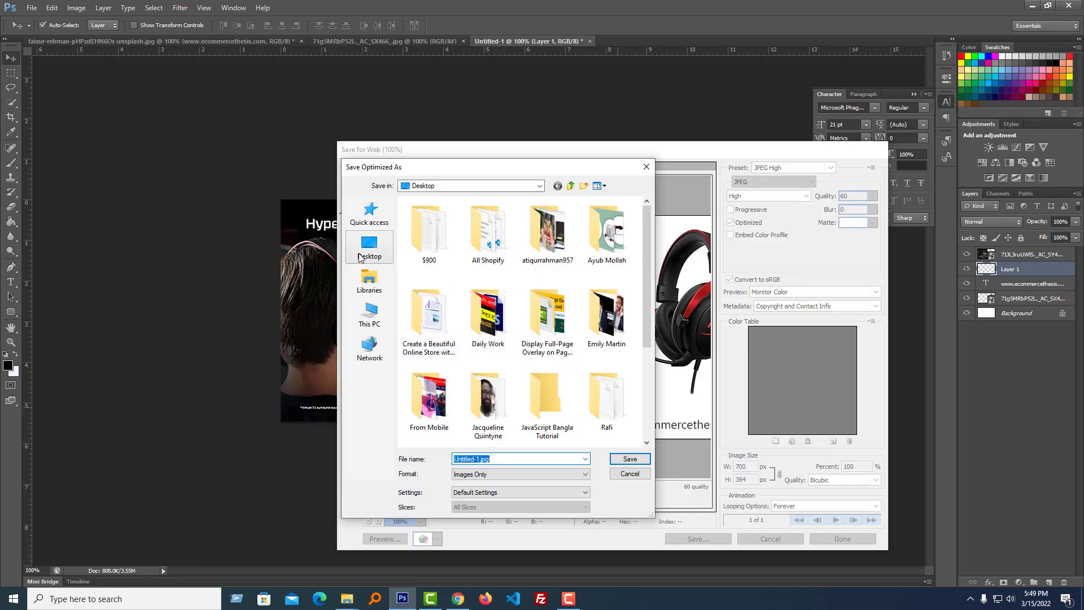
pyautogui.hotkey('ctrl', 'v')
pyautogui.press('Return')
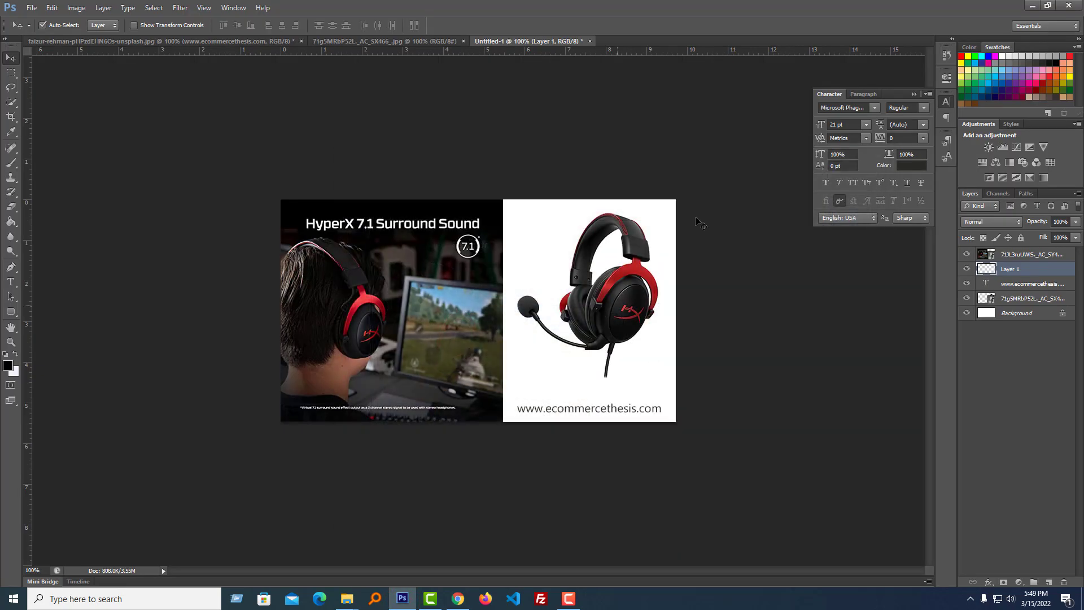
# Minimize Photoshop and Chrome, and open the exported Gaming-Headset.jpg from the Desktop to check it.
pyautogui.click(1032, 6)
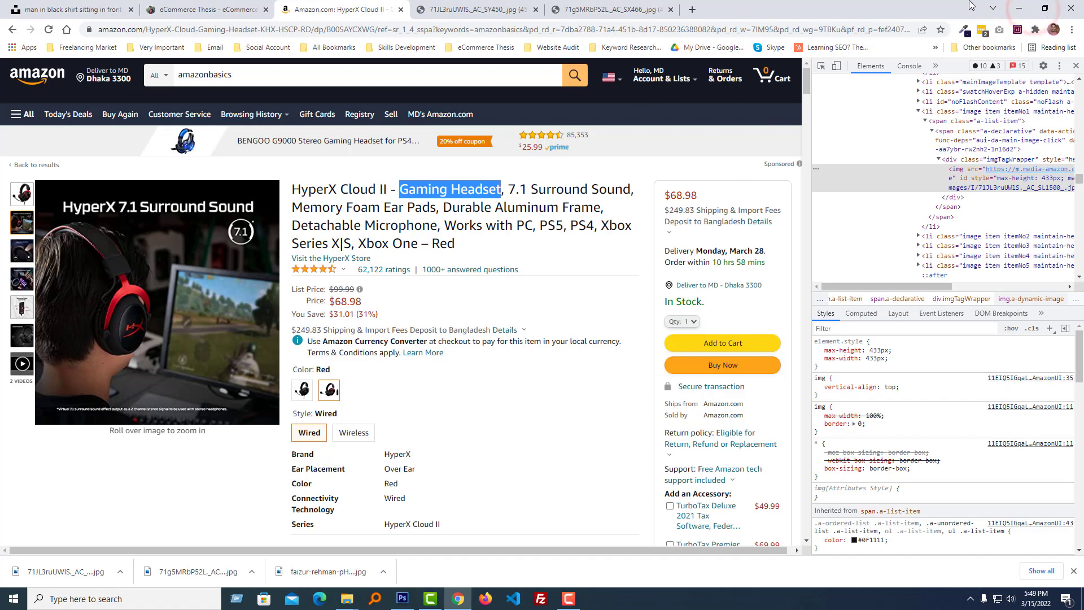
pyautogui.click(1019, 8)
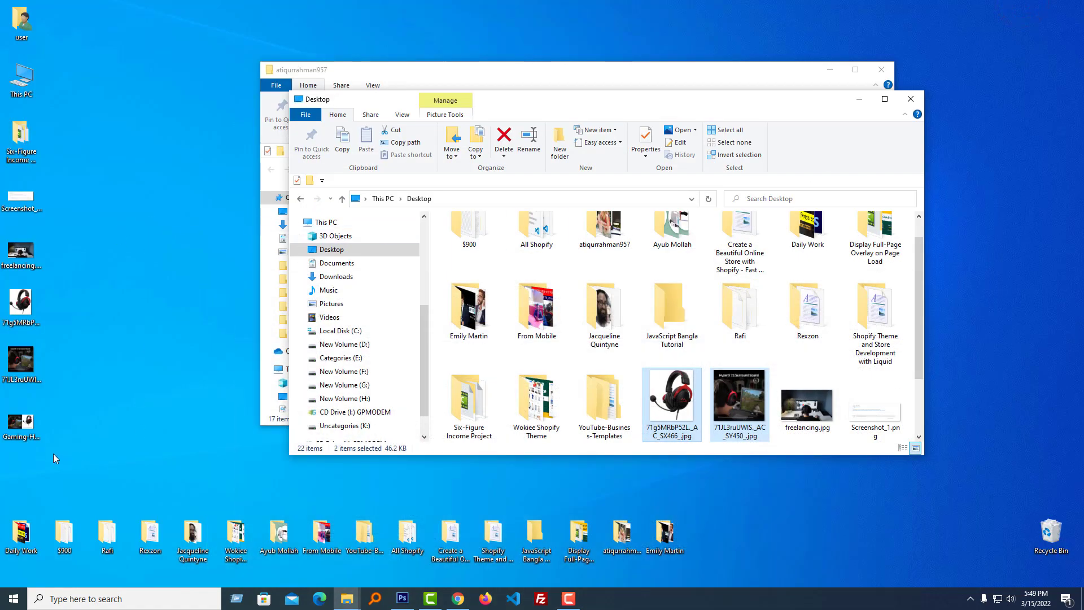
pyautogui.doubleClick(21, 424)
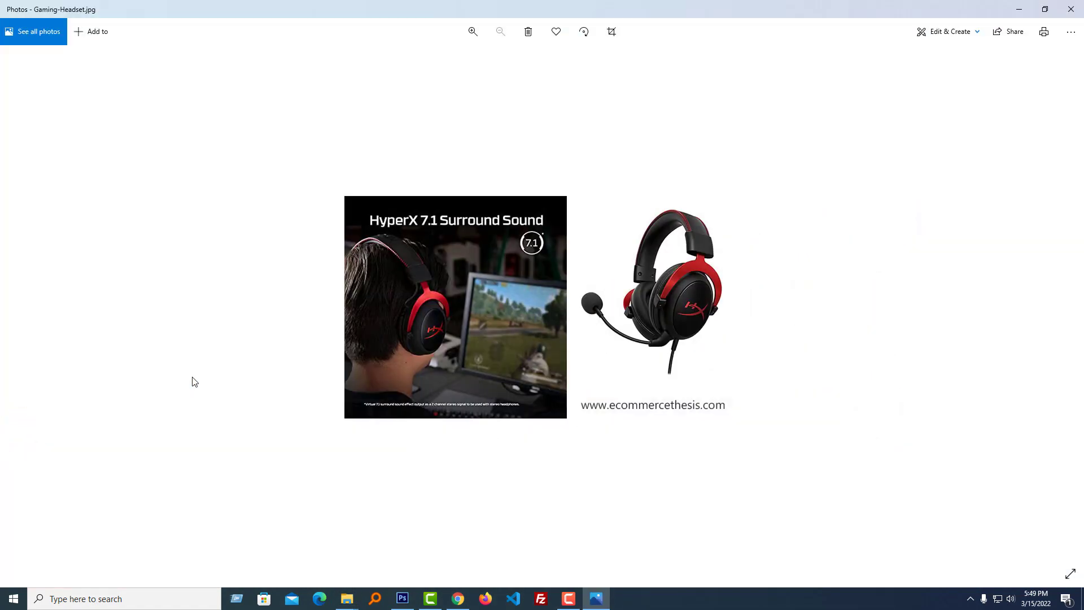